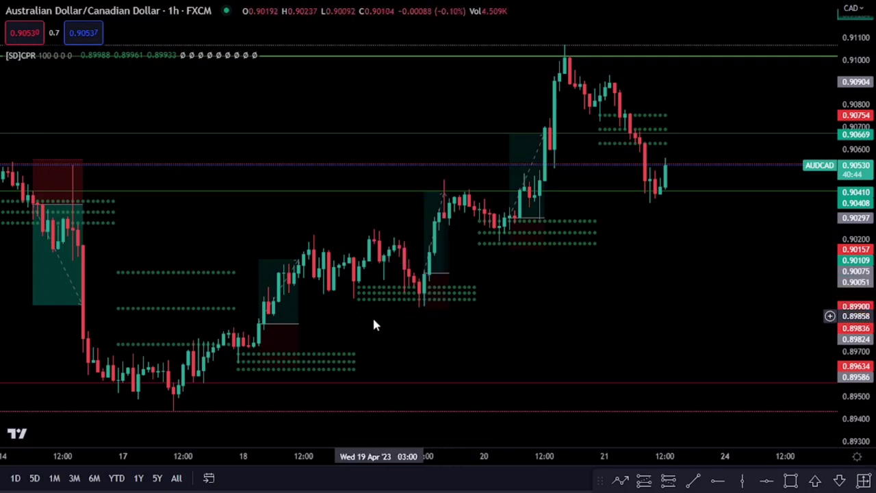
- Pan AUDCAD to show the long position's target and stop, then open Indicators on USDJPY
left_click_drag(339, 325, 383, 334)
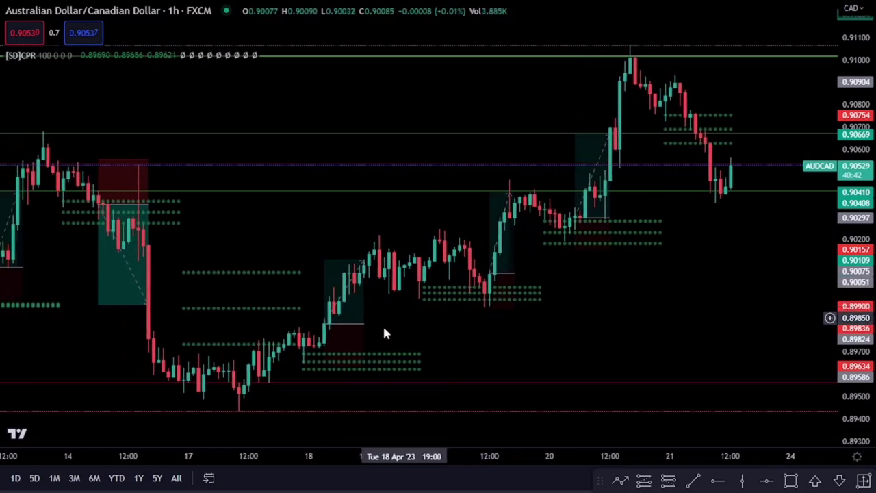
left_click(326, 345)
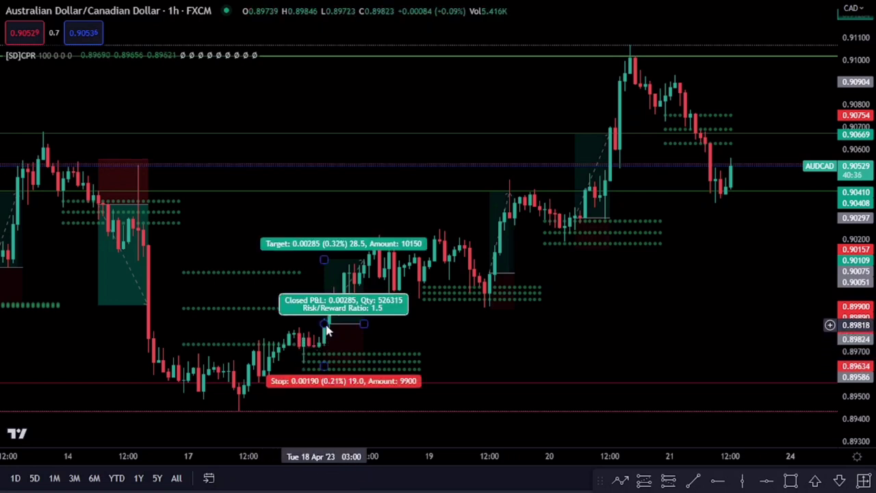
left_click(204, 14)
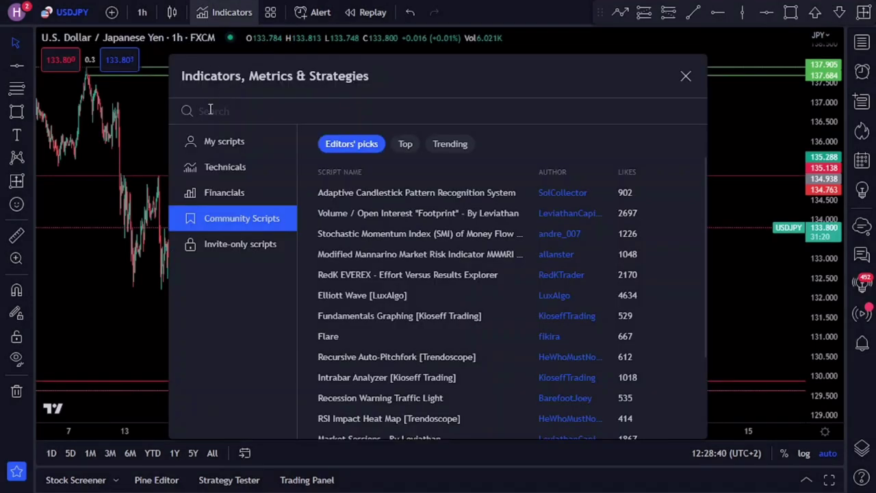
- Search 'sdcpr', favourite SD - Central Pivot Range and add it to the USDJPY chart
type("sdcpr")
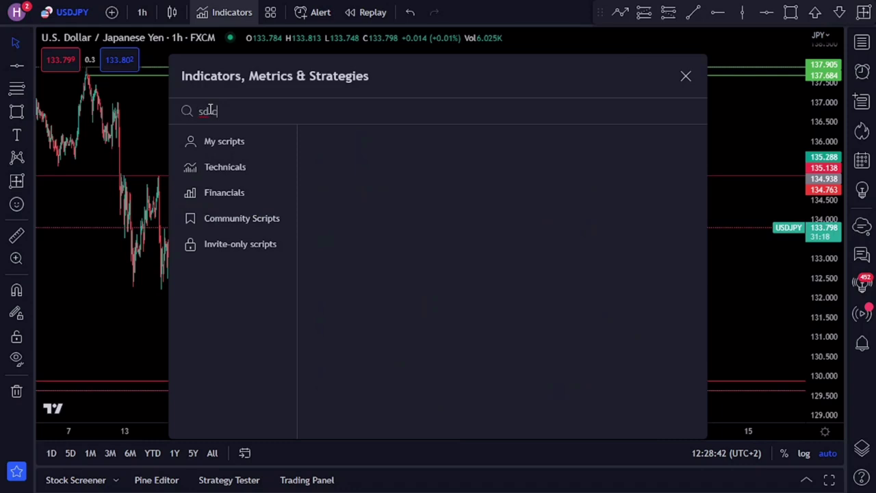
left_click(210, 111)
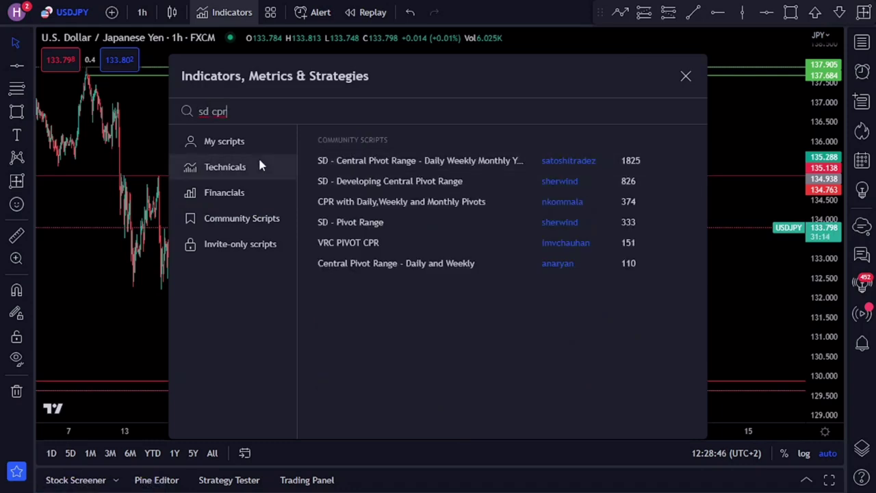
left_click(308, 160)
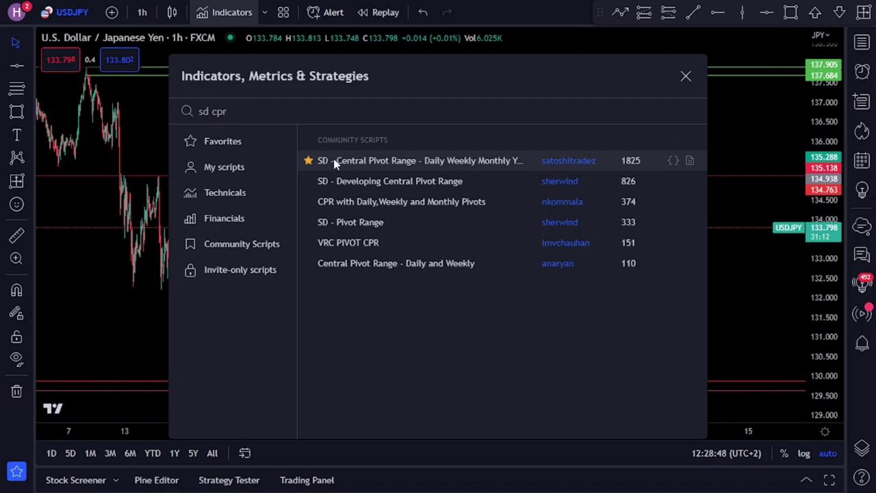
left_click(335, 163)
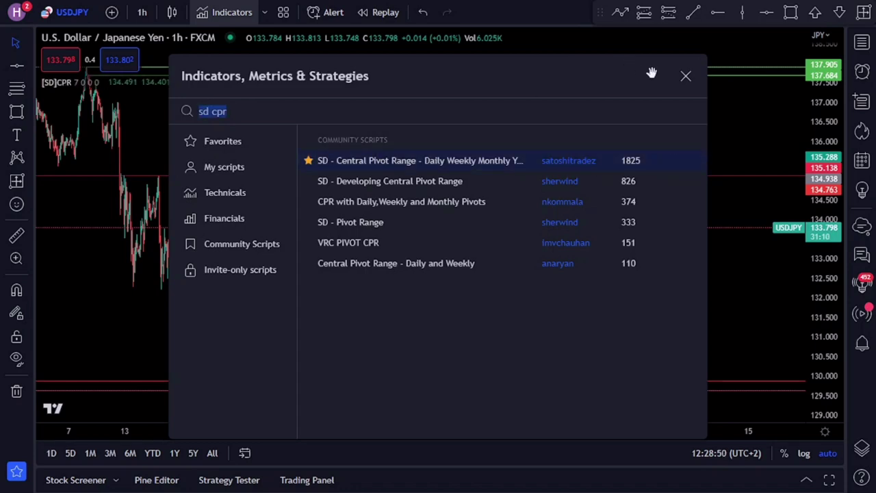
left_click(684, 78)
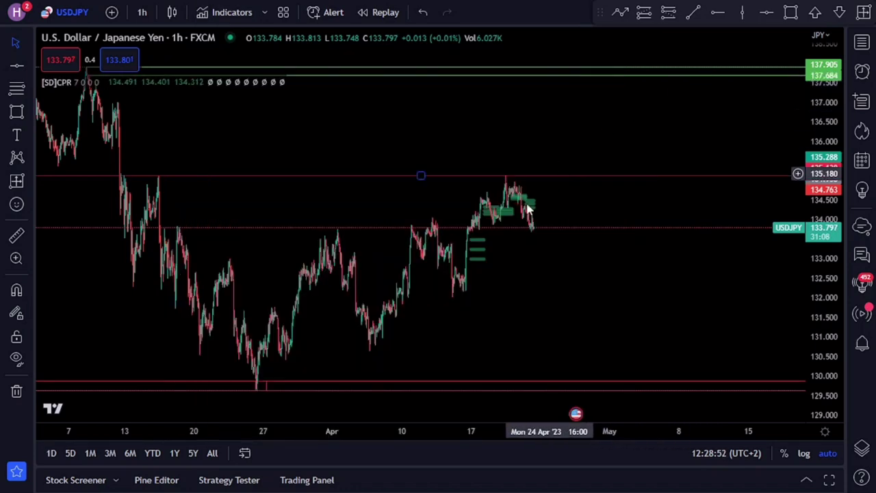
scroll(389, 305, "up", 1)
scroll(394, 299, "up", 1)
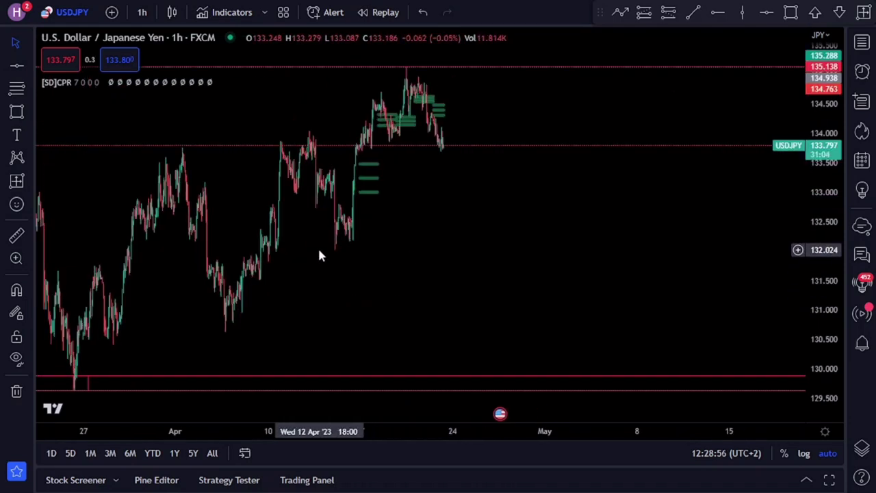
- Change the [SD]CPR Number of Daily CPR Back from 7 to 100 and confirm
left_click(128, 83)
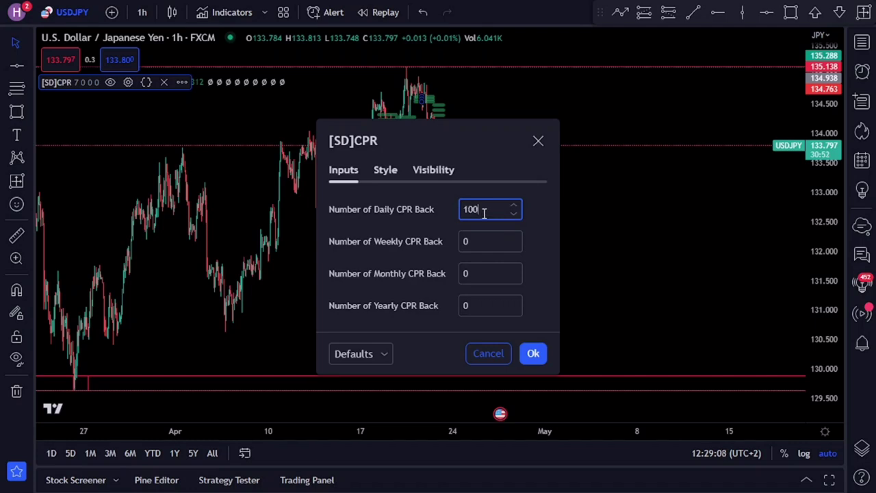
left_click(452, 211)
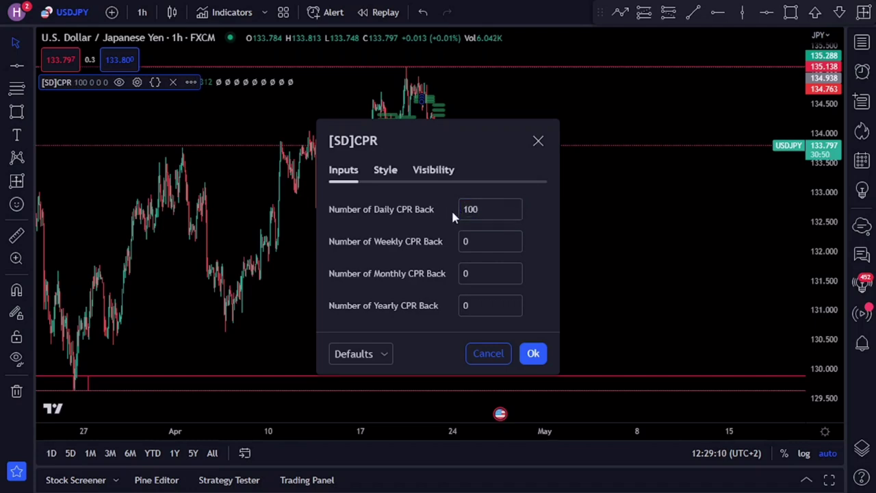
left_click(530, 349)
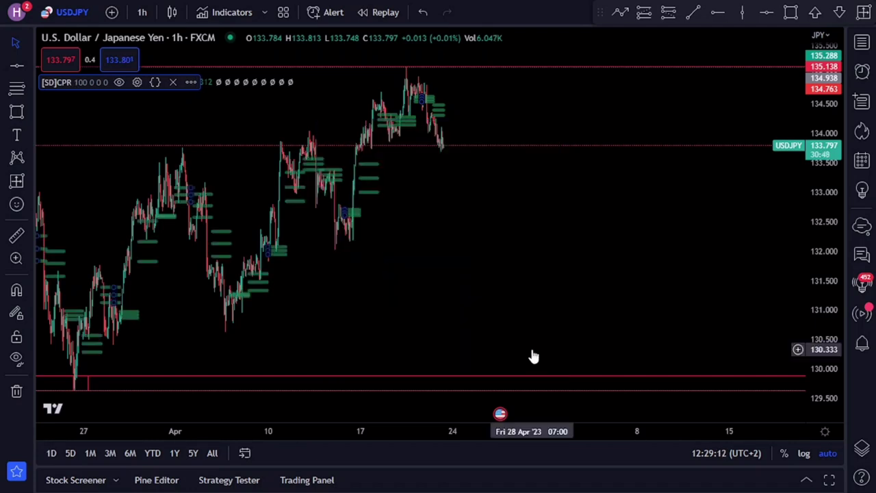
- Pan USDJPY back through earlier history and switch it to 4-hour candles
scroll(315, 235, "down", 2)
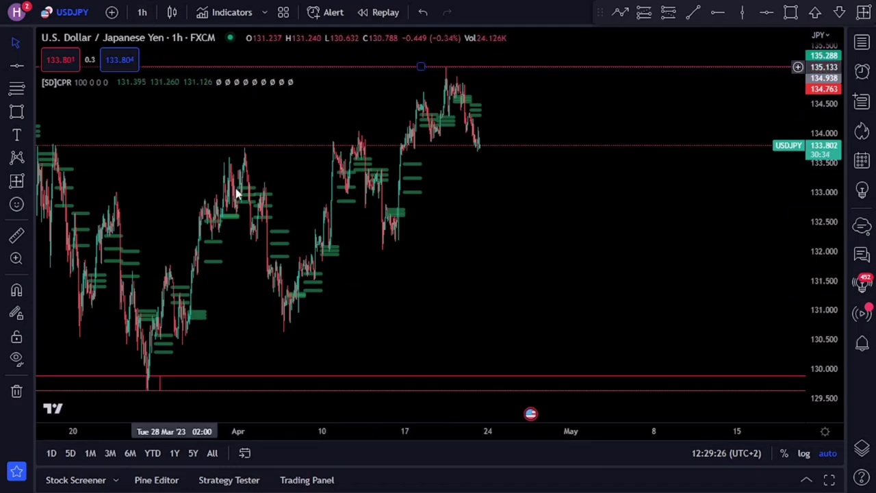
left_click_drag(270, 321, 385, 327)
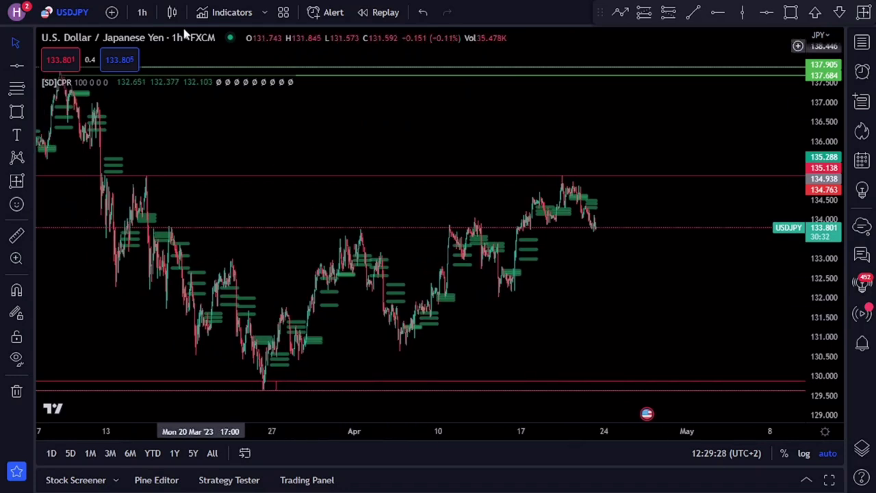
left_click(147, 15)
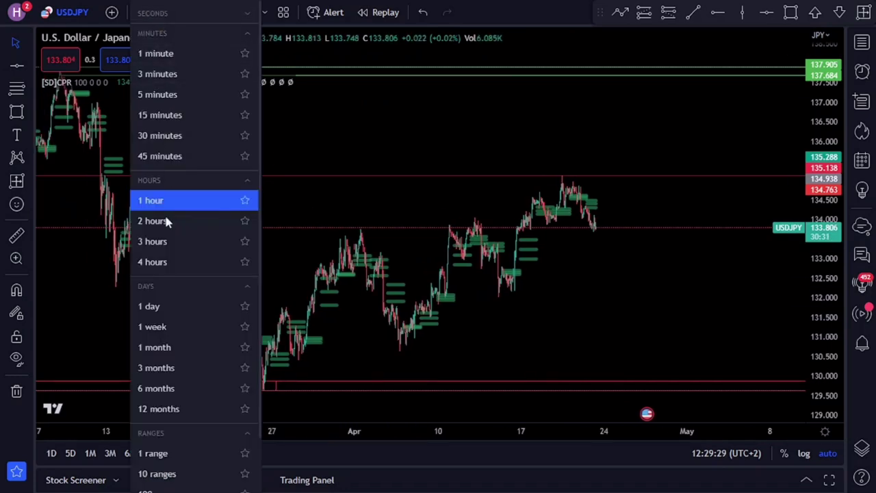
left_click(169, 258)
- Inspect the 4-hour price action, then switch the chart to 5-minute candles
scroll(469, 281, "up", 4)
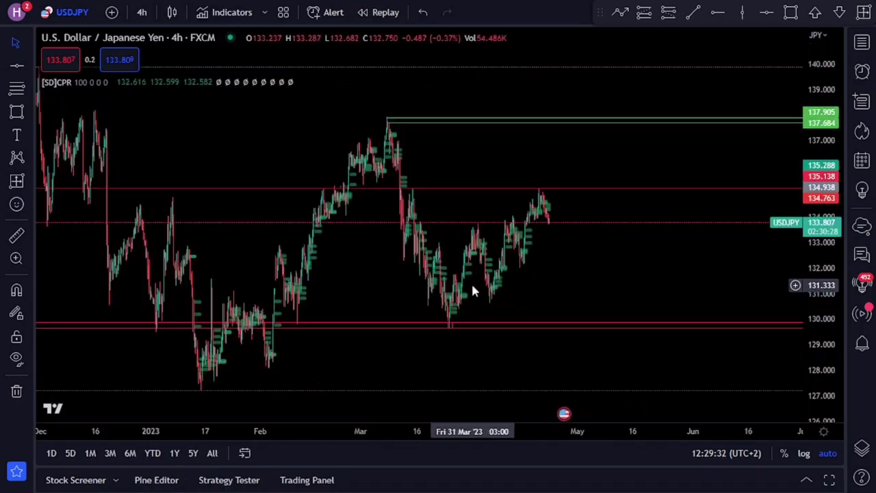
left_click_drag(464, 287, 494, 304)
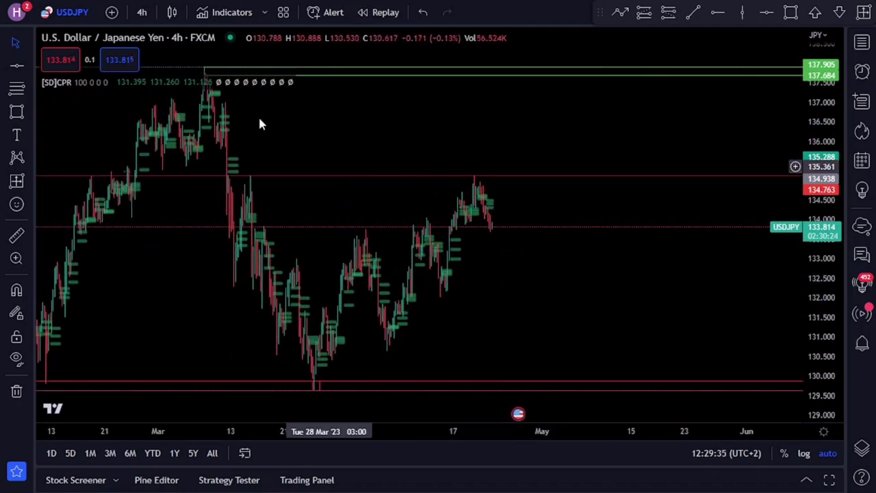
left_click(144, 14)
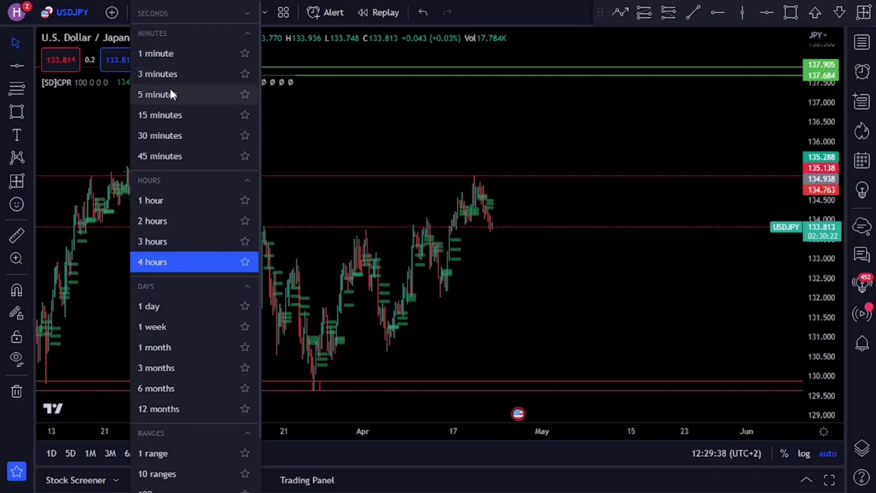
left_click(171, 92)
- Zoom and pan the 5-minute chart to view the daily CPR bands for 11–21 April
scroll(387, 197, "down", 3)
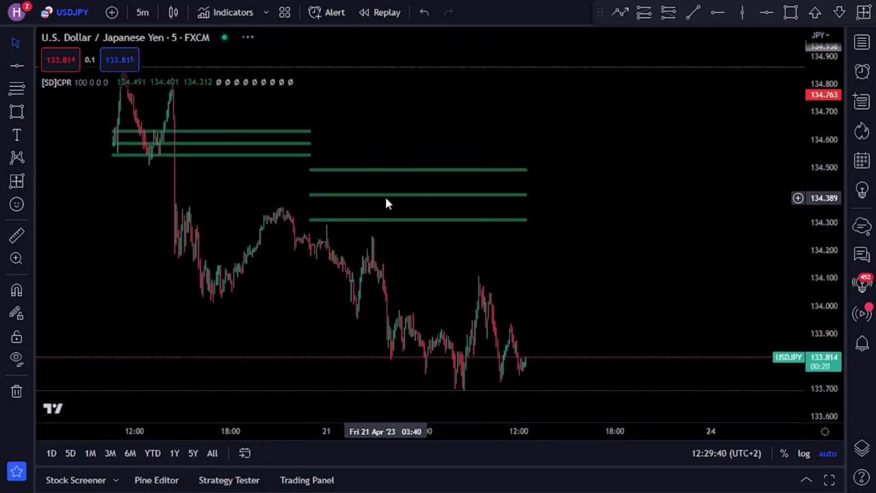
scroll(472, 186, "down", 4)
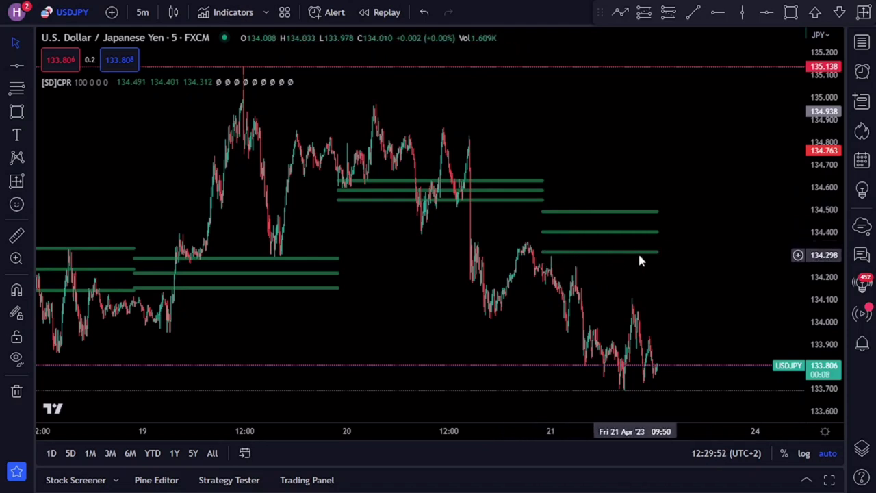
scroll(649, 257, "down", 5)
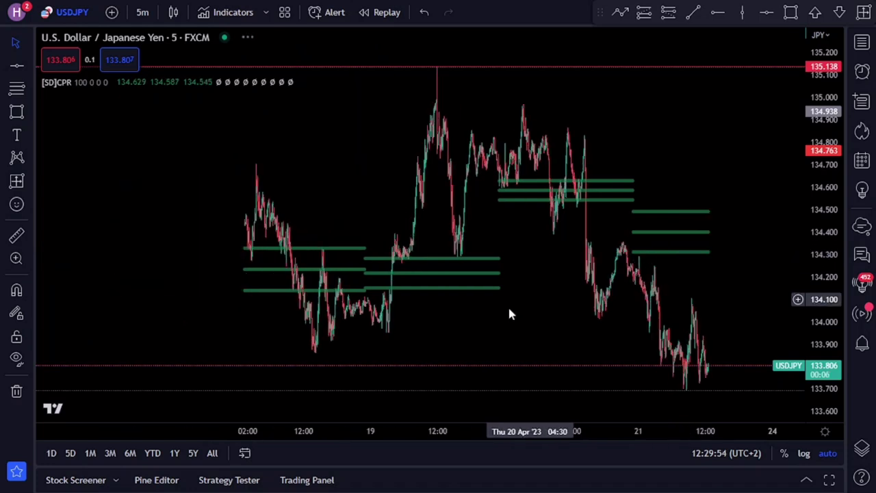
scroll(437, 319, "down", 3)
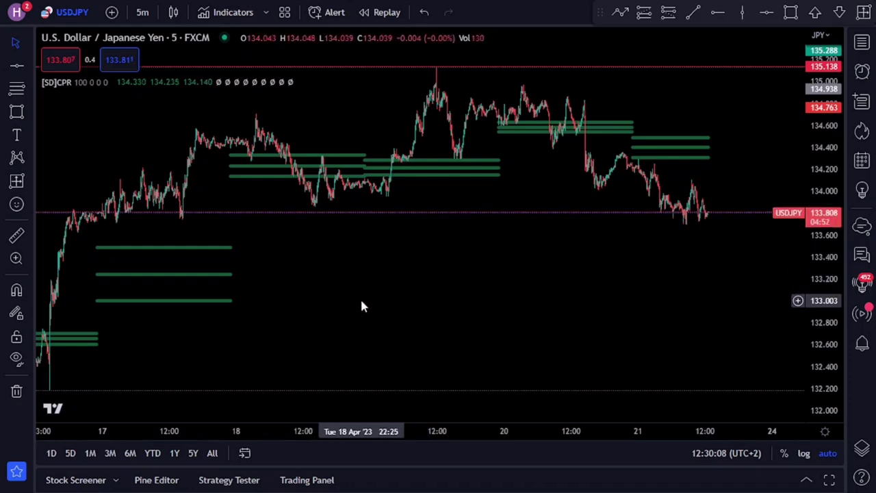
left_click_drag(361, 301, 431, 295)
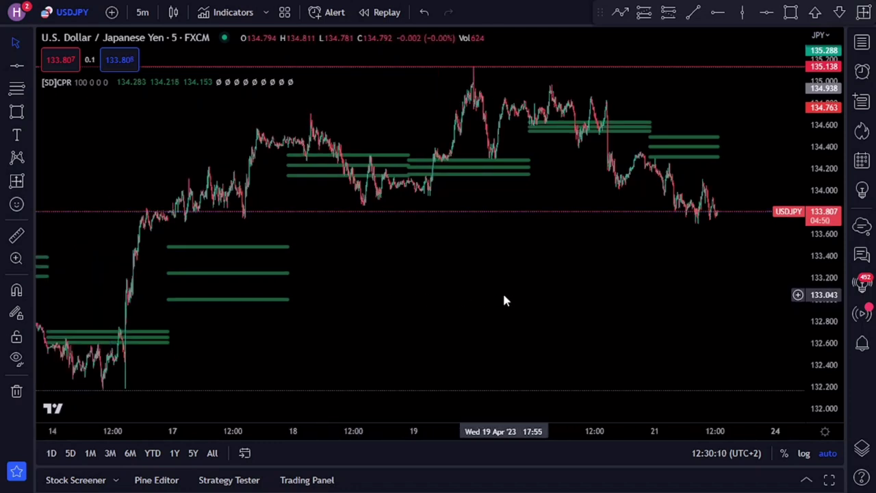
scroll(504, 295, "down", 3)
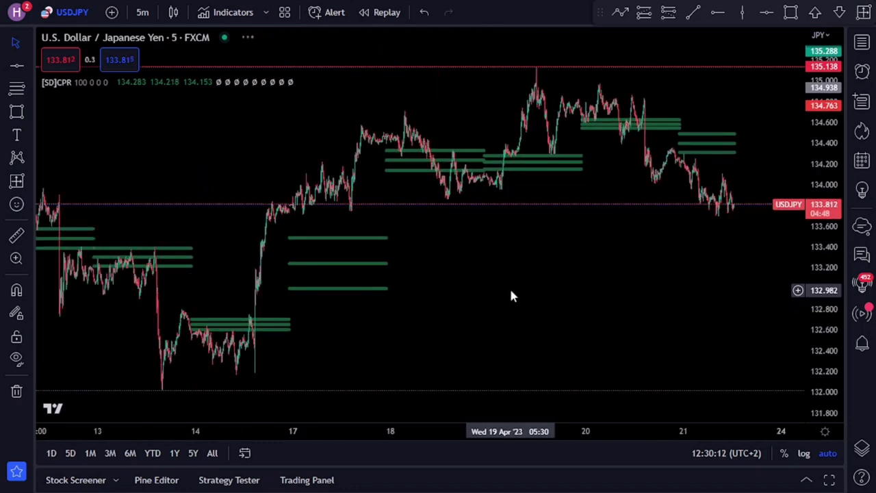
scroll(524, 285, "down", 1)
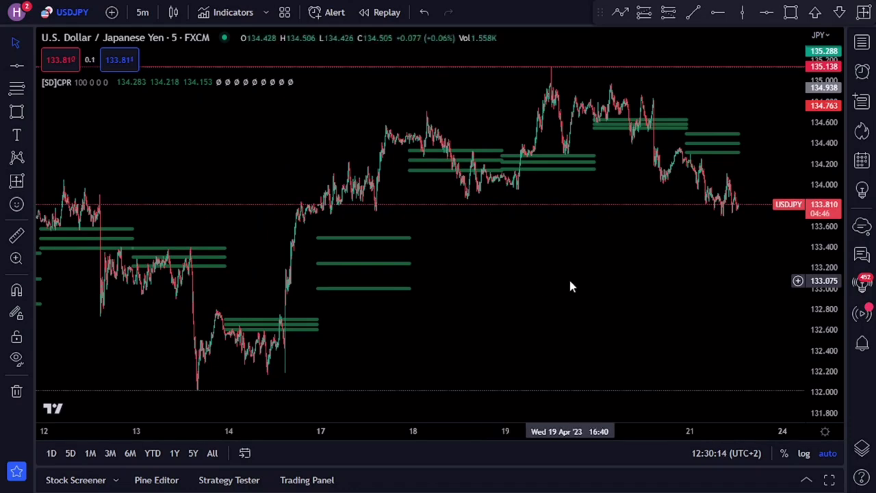
scroll(553, 283, "left", 3)
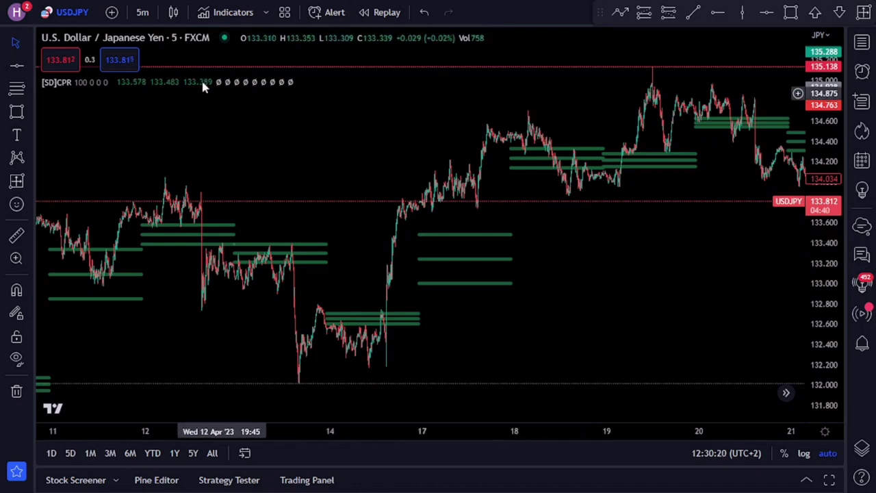
- Switch USDJPY to 15-minute candles and pan back toward early March
left_click(142, 11)
left_click(174, 117)
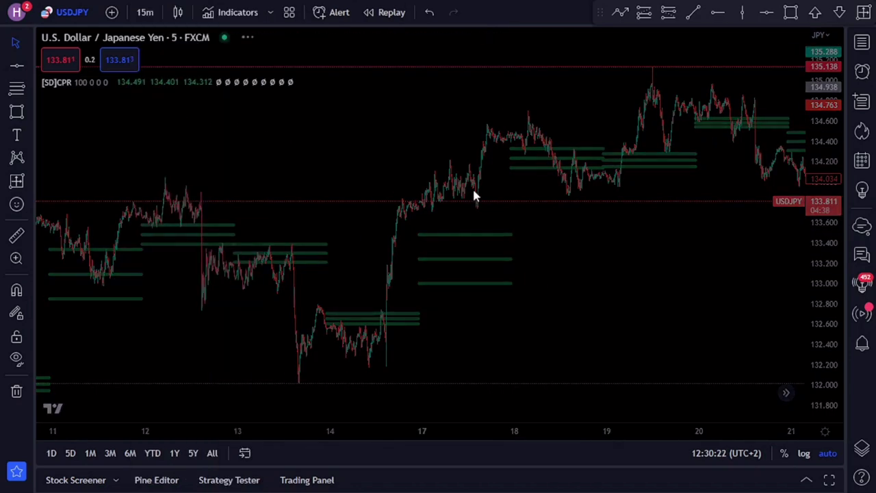
left_click_drag(534, 273, 358, 276)
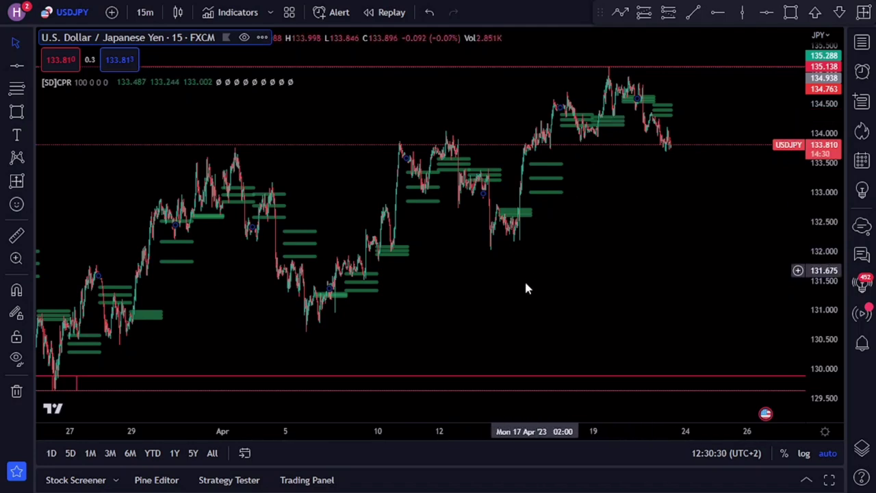
left_click_drag(447, 318, 735, 299)
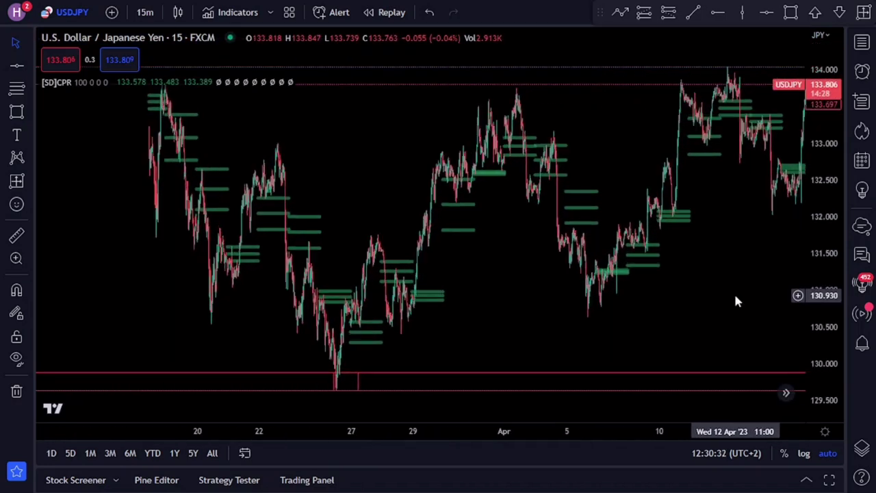
left_click_drag(203, 293, 317, 302)
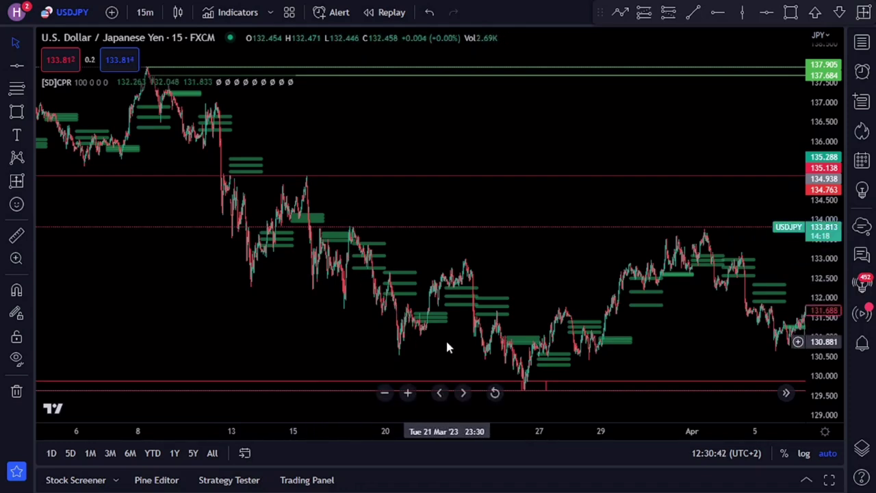
- Zoom and pan the chart onto the 30 March–5 April CPR bands
scroll(447, 342, "up", 6)
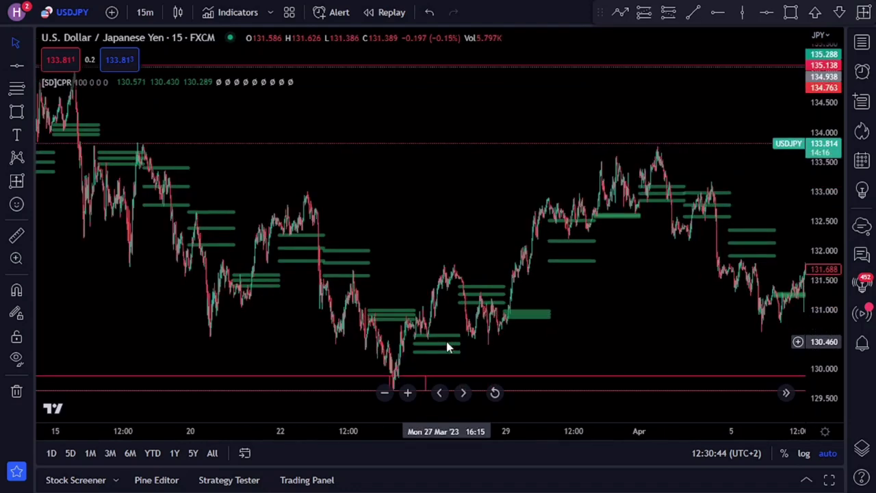
scroll(442, 348, "up", 2)
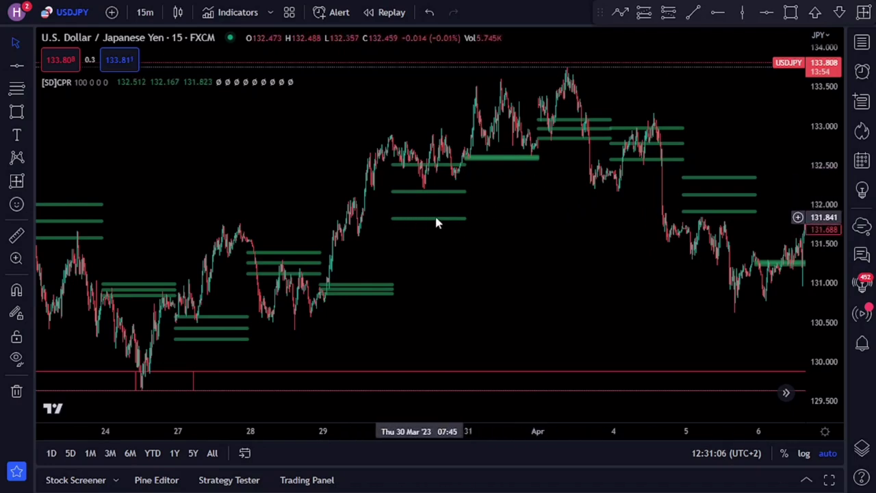
scroll(389, 207, "up", 5)
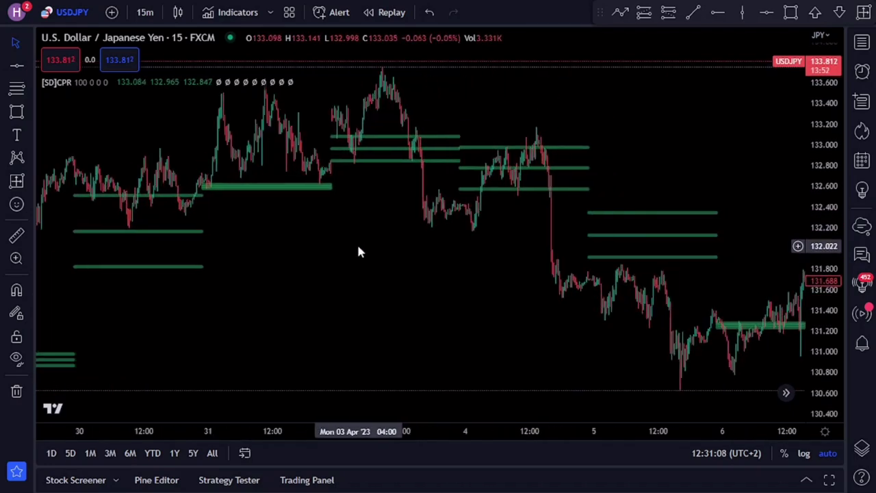
left_click_drag(358, 250, 524, 260)
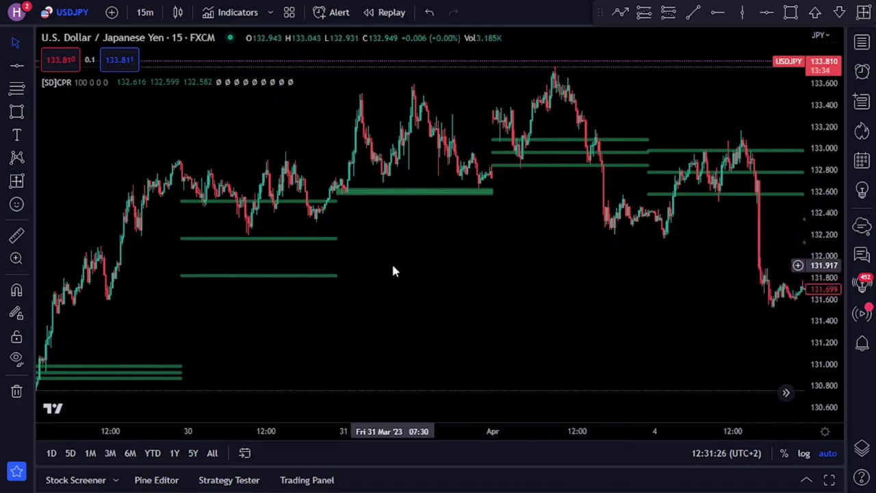
left_click_drag(491, 260, 394, 263)
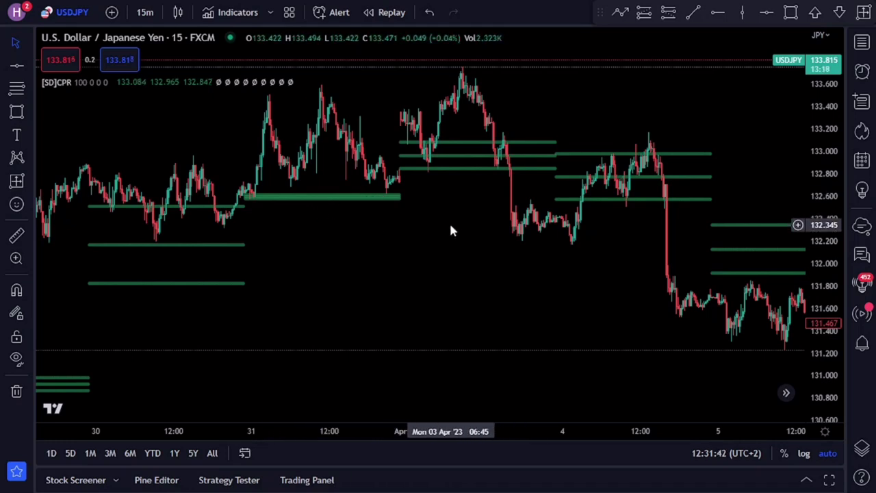
- Draw a horizontal ray at 132.597 from the late-March CPR band, then zoom out toward 21 April
left_click(717, 12)
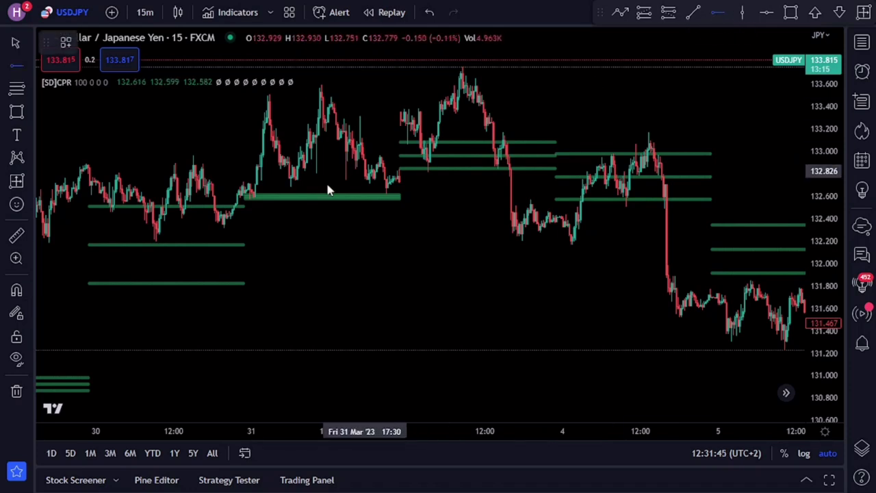
left_click(247, 198)
scroll(523, 236, "down", 1)
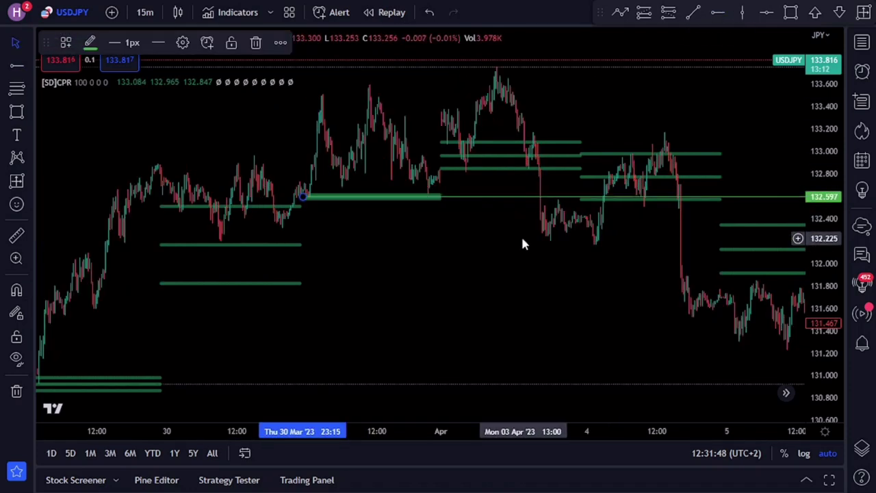
left_click_drag(563, 288, 174, 226)
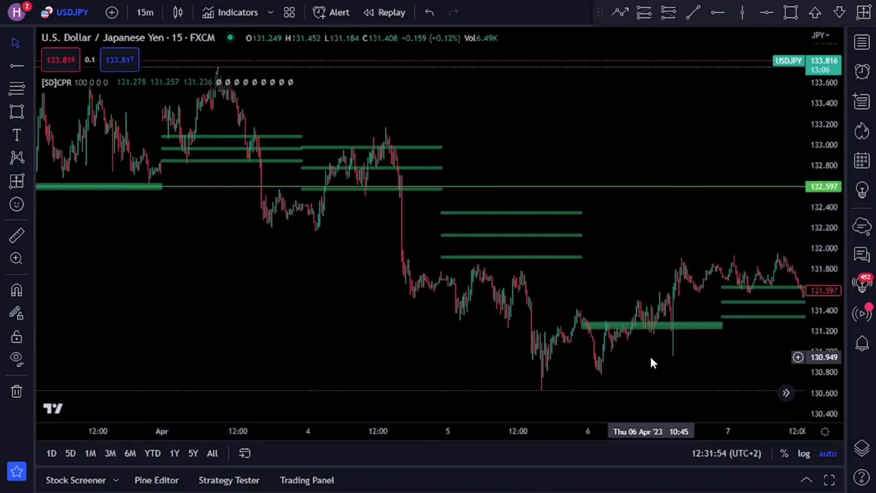
left_click_drag(725, 372, 645, 364)
scroll(513, 141, "down", 5)
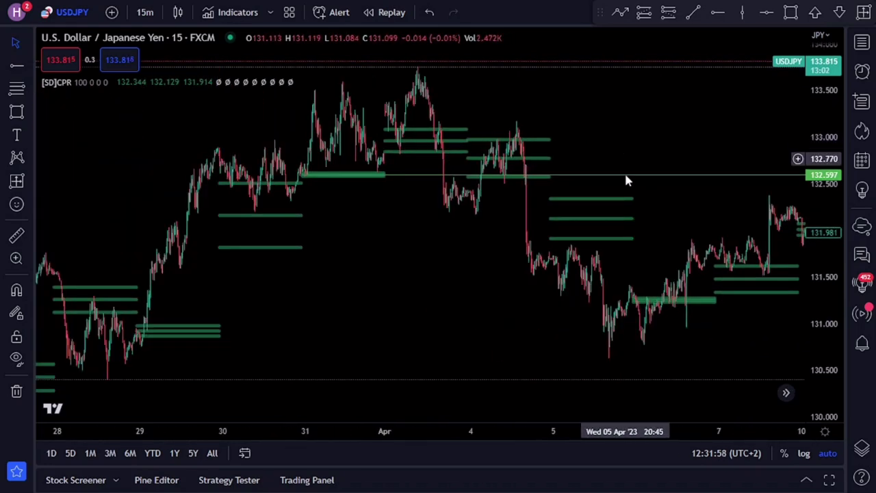
scroll(586, 248, "down", 2)
scroll(599, 274, "down", 3)
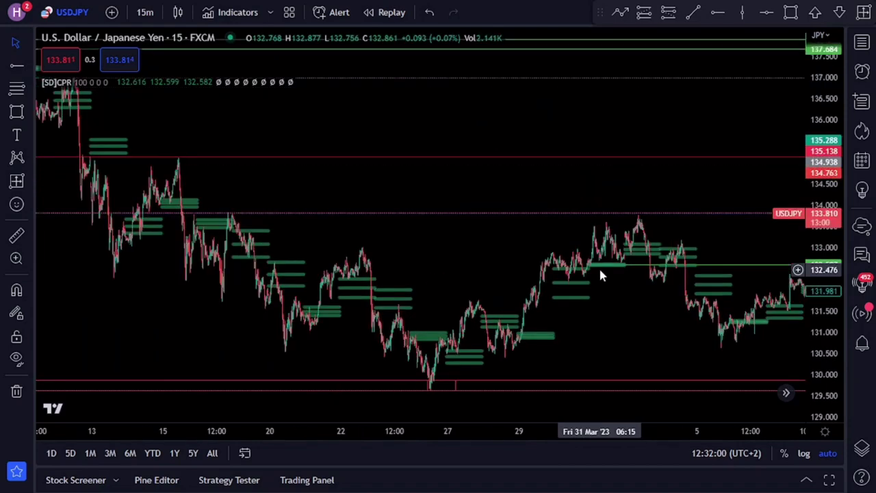
scroll(464, 249, "down", 1)
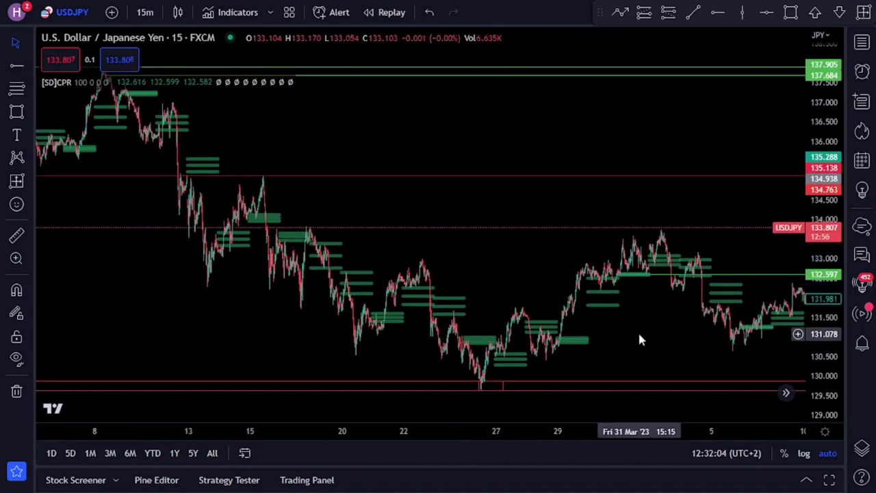
left_click_drag(611, 342, 275, 344)
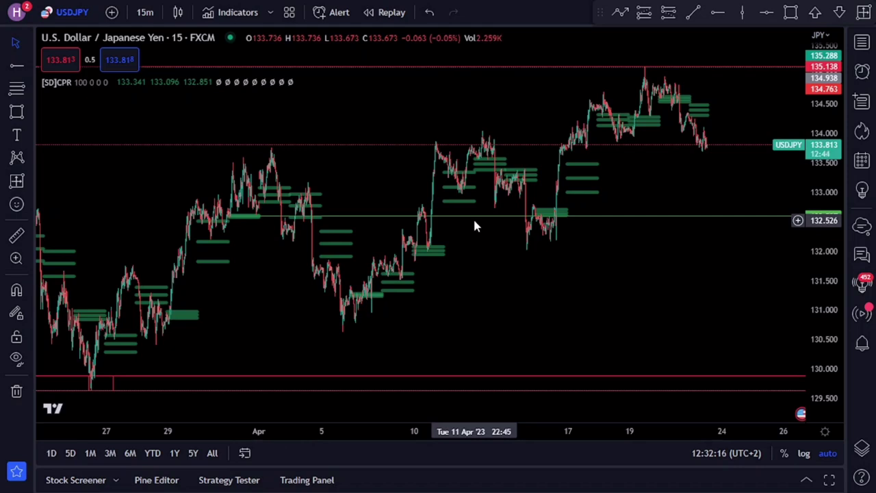
- Delete the green horizontal ray and zoom in on older bars
left_click(342, 216)
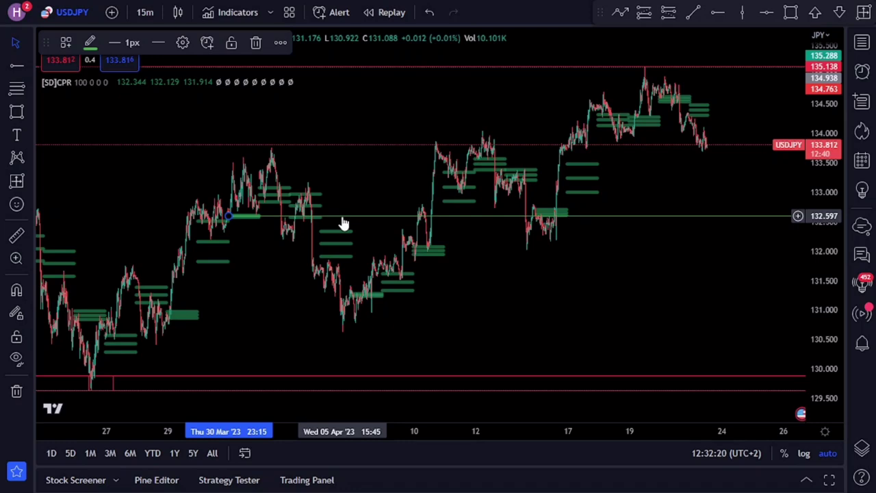
key("Delete")
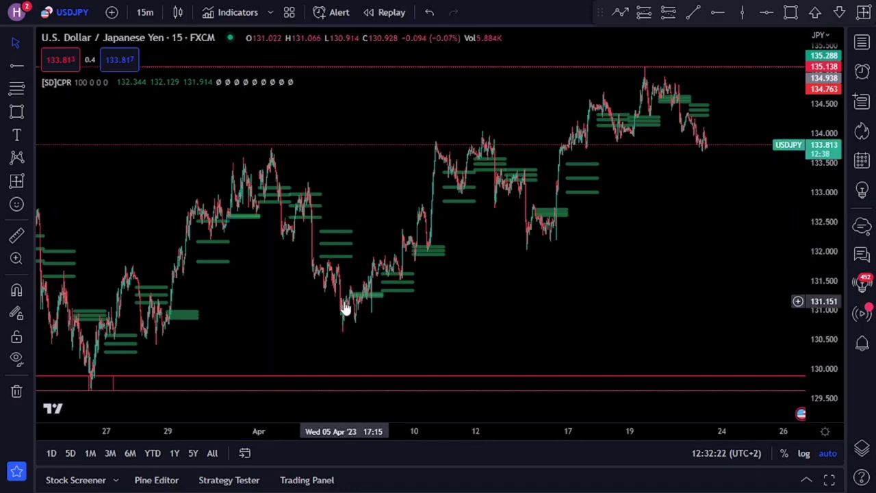
scroll(347, 310, "up", 2)
scroll(345, 322, "up", 1)
left_click_drag(340, 336, 492, 299)
- Zoom and pan to show the early April bars from 4 April onward
scroll(366, 342, "up", 2)
scroll(366, 339, "up", 2)
left_click_drag(209, 356, 653, 206)
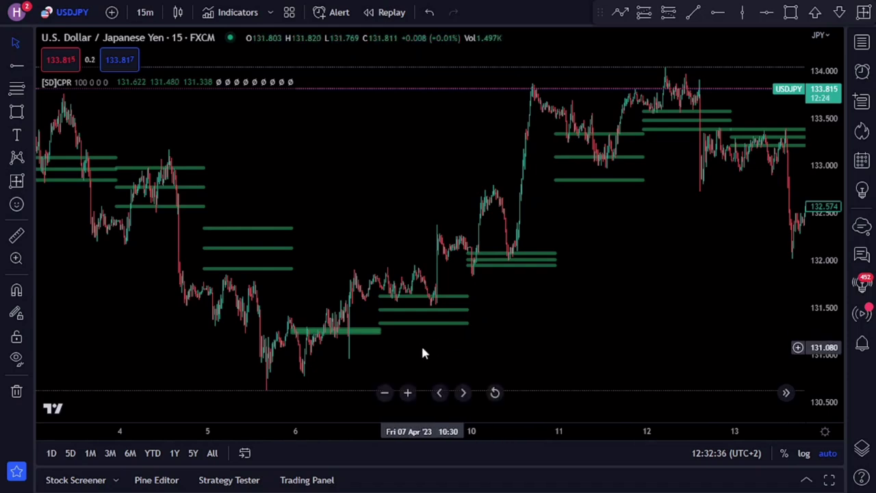
scroll(421, 349, "up", 2)
left_click_drag(367, 342, 569, 297)
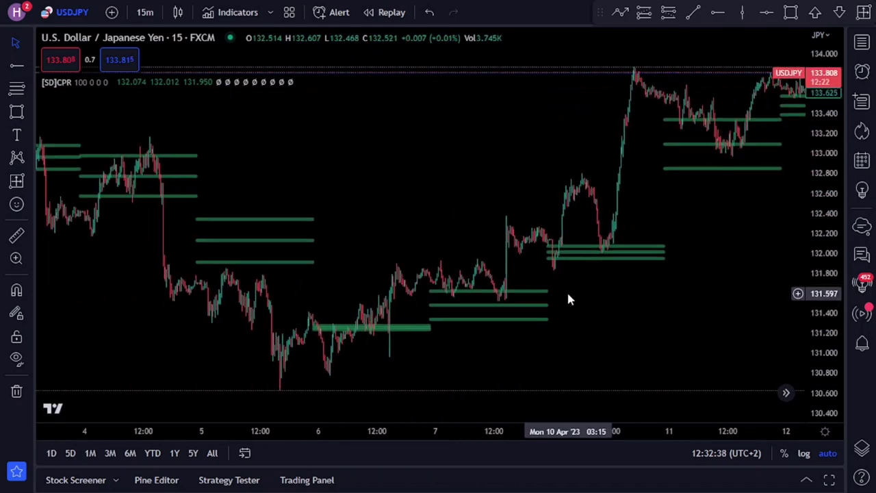
scroll(561, 306, "up", 1)
scroll(554, 310, "up", 1)
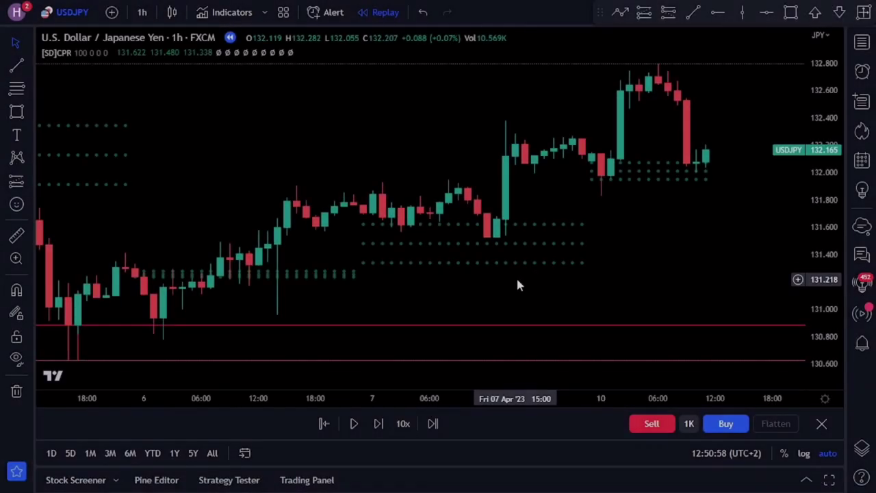
scroll(532, 272, "down", 1)
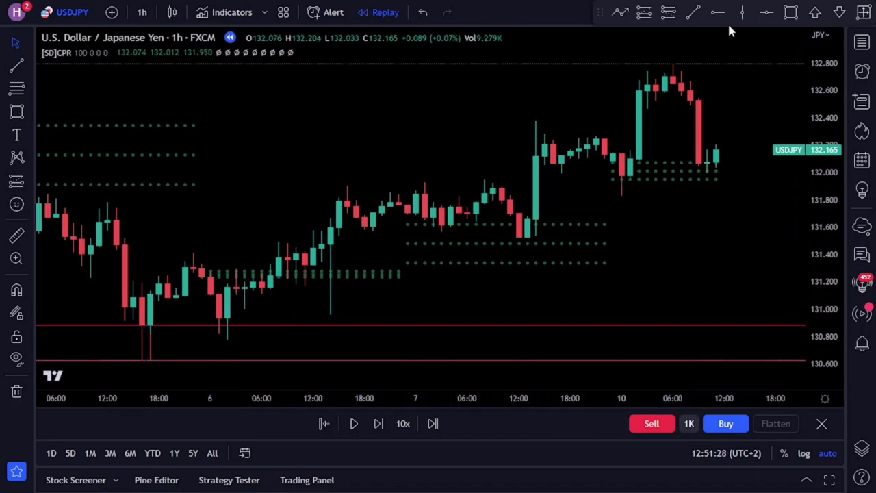
- Draw a rising trend line from the 6 April low to the latest bars, then shift the chart left
left_click(693, 13)
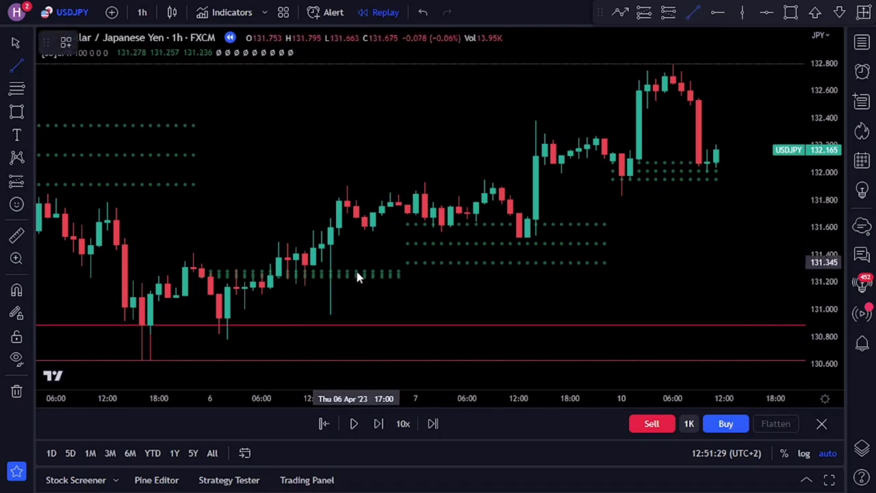
left_click(229, 317)
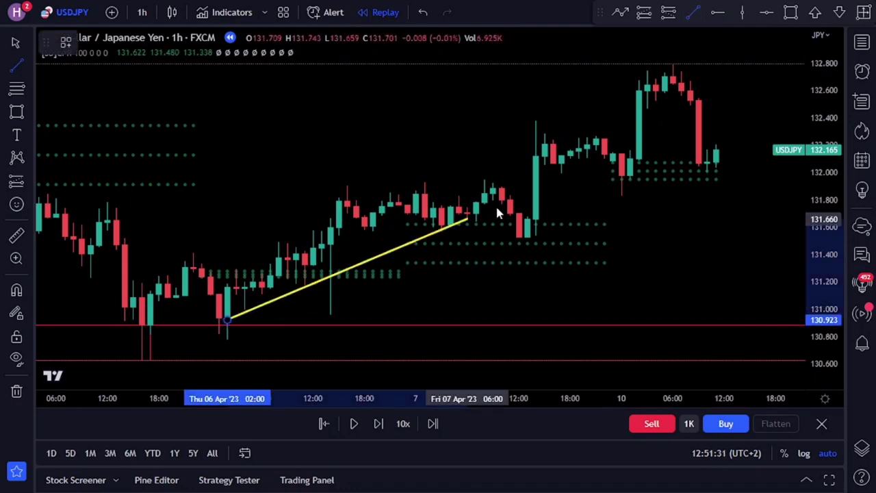
left_click(758, 178)
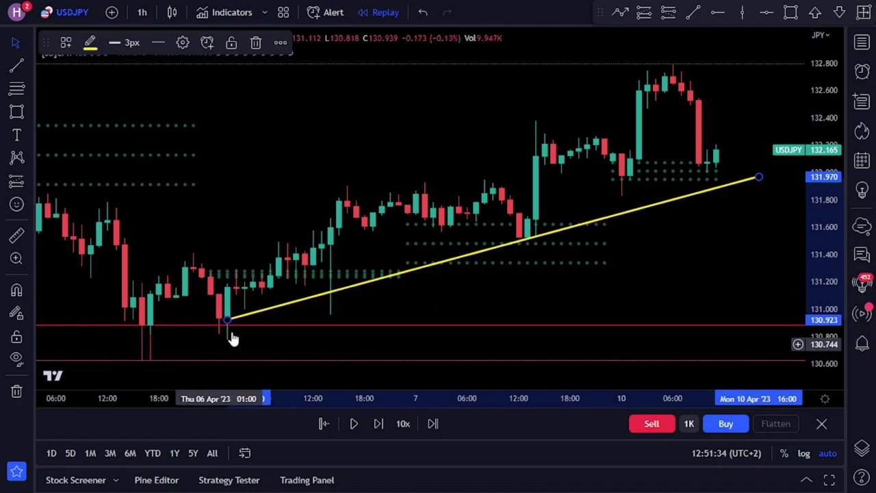
left_click(626, 196)
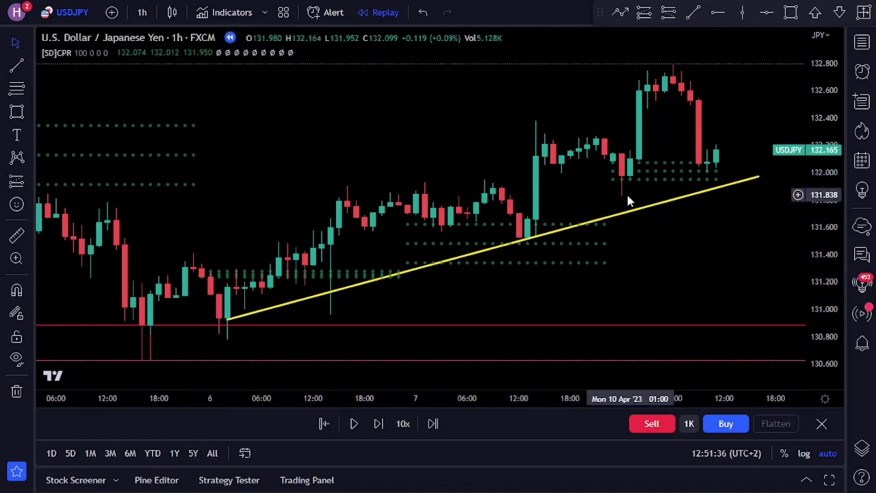
left_click_drag(625, 195, 573, 222)
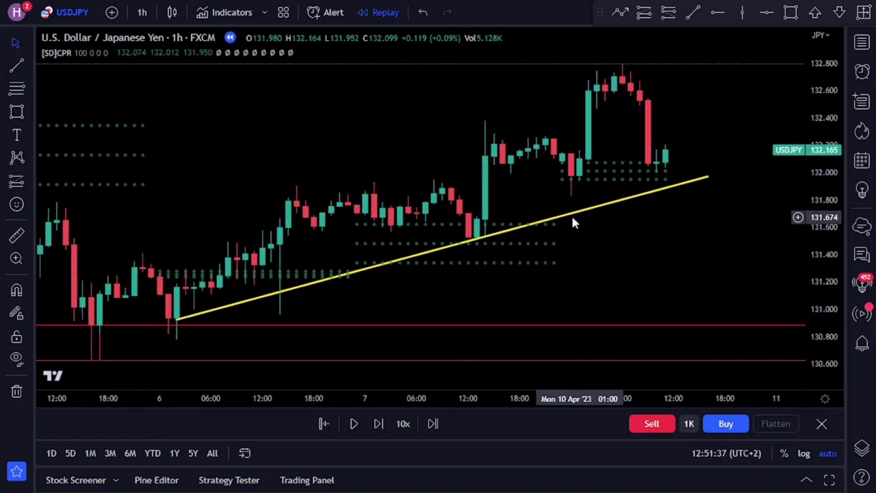
- Place a USDJPY long position at the last candle with target near 132.763, then play the replay
left_click(640, 20)
left_click(666, 152)
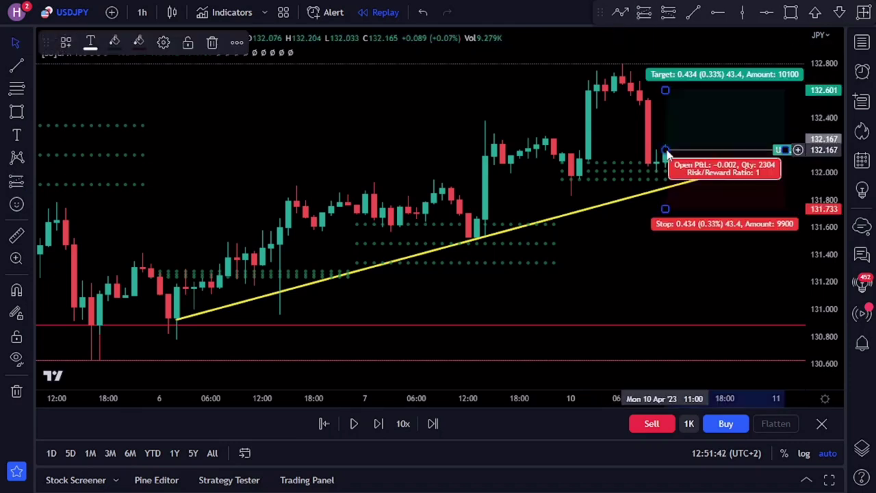
left_click_drag(666, 209, 667, 196)
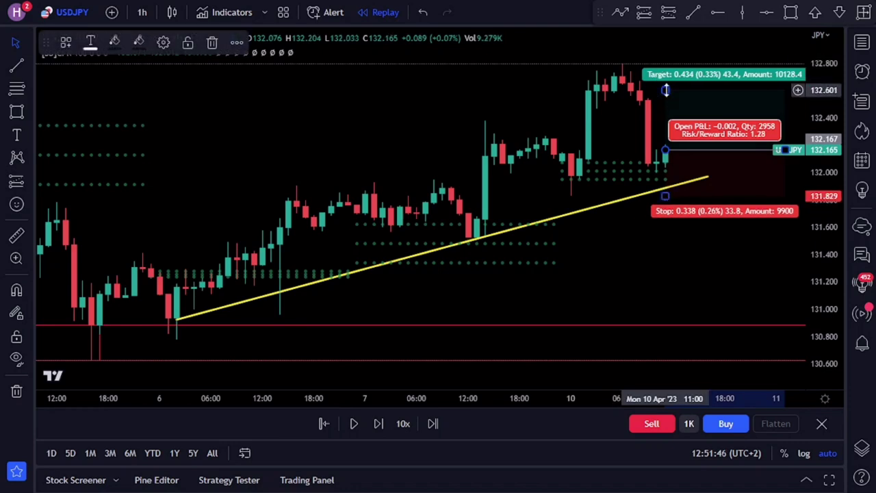
mouse_move(666, 90)
left_mouse_down()
mouse_move(669, 61)
mouse_move(673, 83)
left_mouse_up()
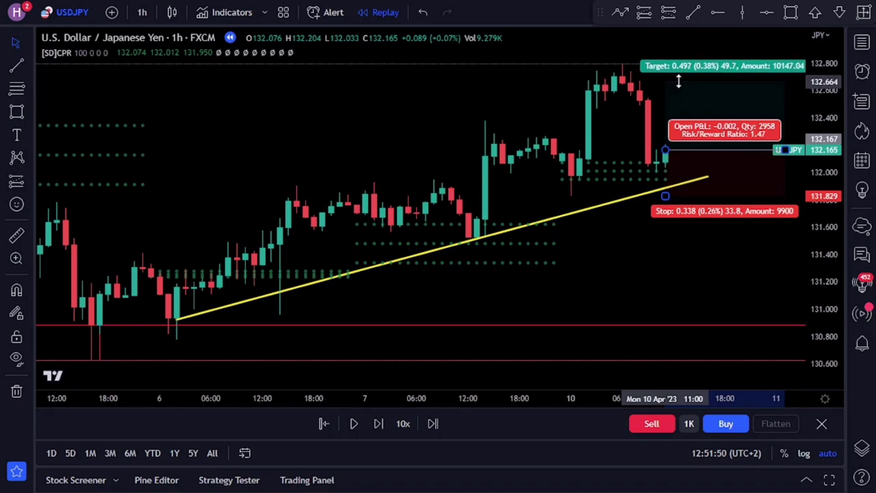
left_click_drag(678, 79, 677, 69)
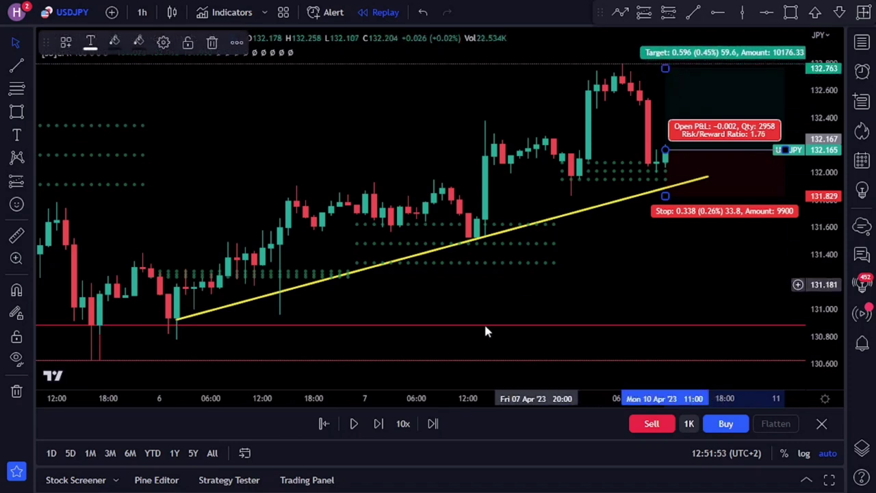
left_click(354, 423)
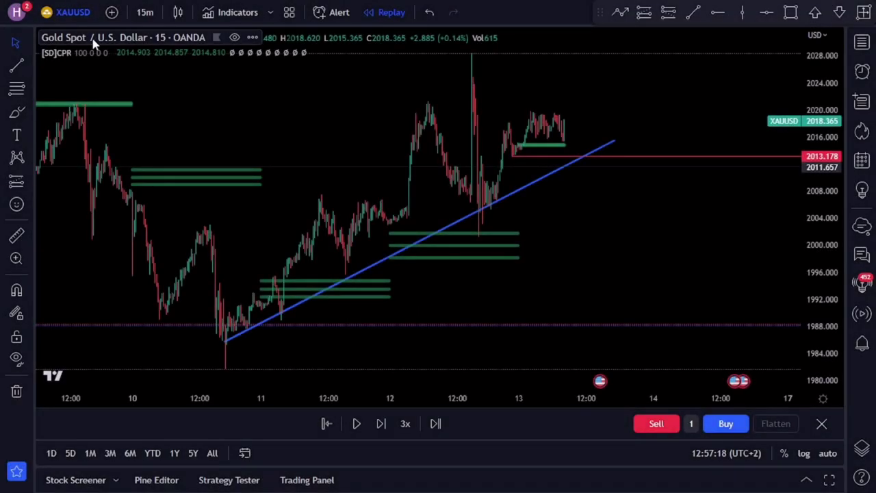
- Keep the XAUUSD replay chart on the 15-minute interval
left_click(143, 13)
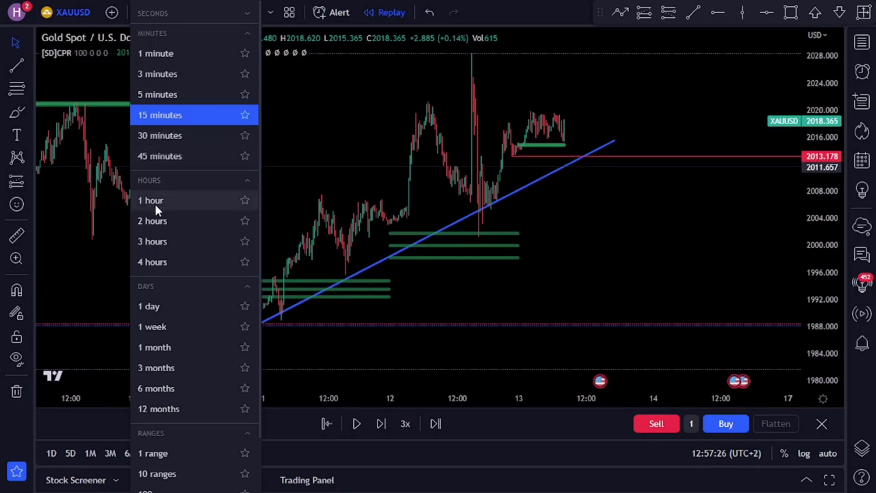
left_click(341, 108)
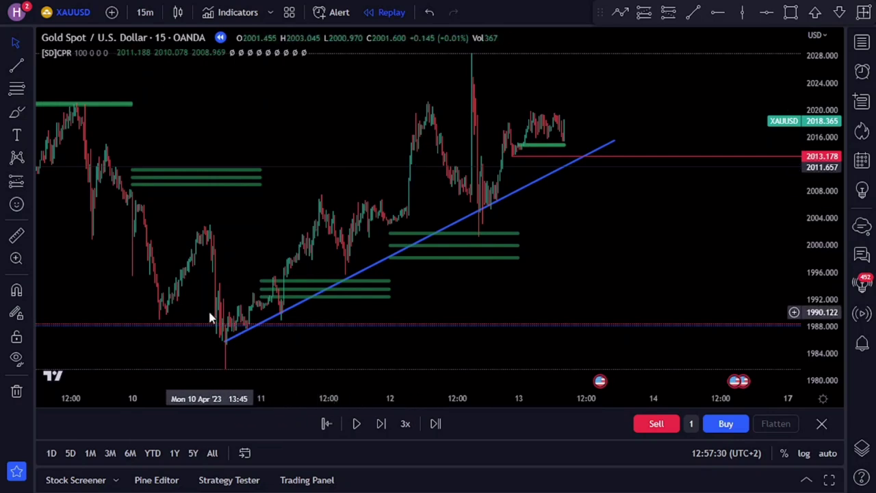
left_click_drag(193, 305, 147, 287)
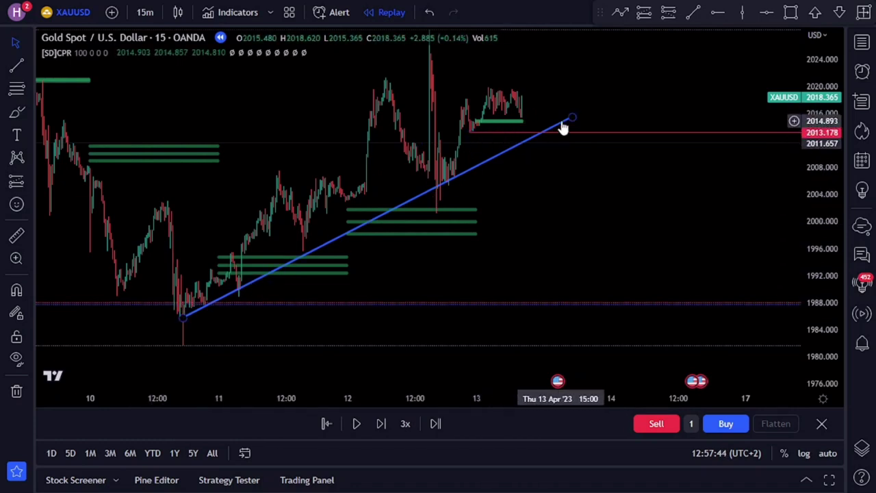
- Zoom in and center the latest 13 Apr gold candles above the blue trend line
scroll(451, 172, "up", 5)
left_click_drag(196, 217, 566, 271)
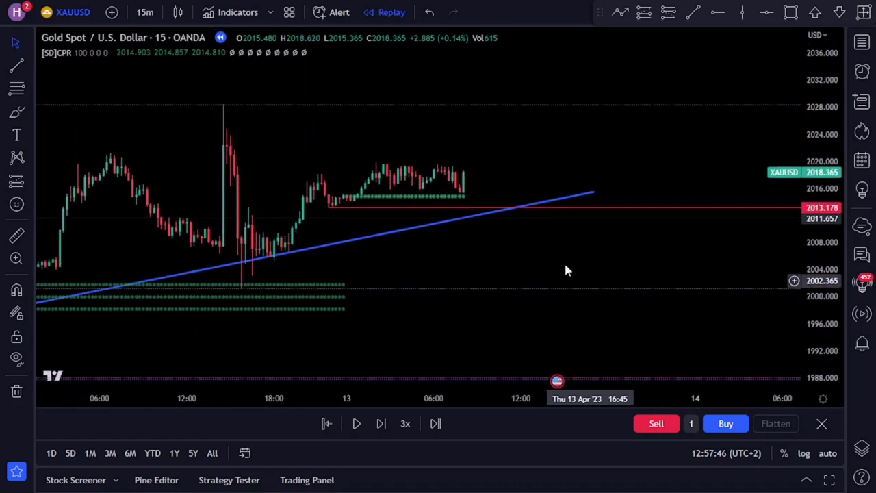
scroll(461, 250, "up", 3)
left_click_drag(275, 290, 547, 308)
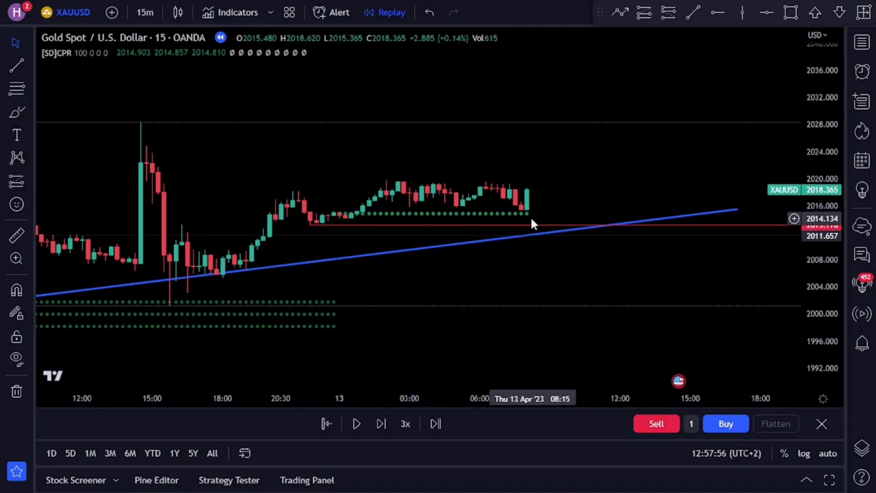
- Place a gold long at the last candle, stop 2012.900, target 2028.181, and replay until it closes at target
left_click(643, 13)
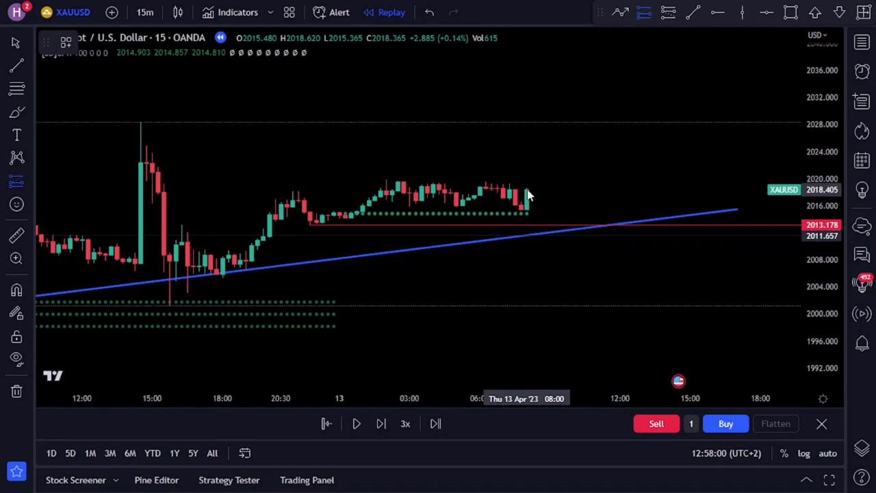
left_click(528, 196)
left_click_drag(526, 227, 530, 226)
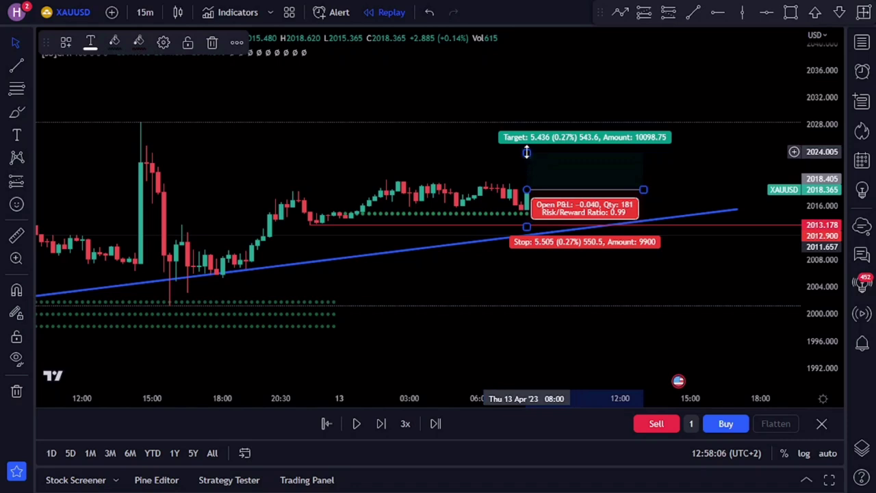
mouse_move(526, 152)
left_mouse_down()
mouse_move(529, 99)
mouse_move(528, 125)
mouse_move(535, 124)
left_mouse_up()
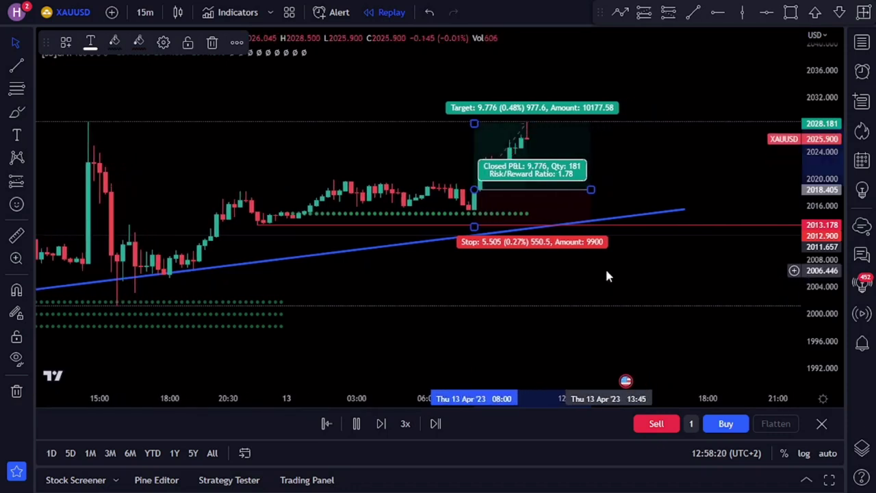
left_click(356, 423)
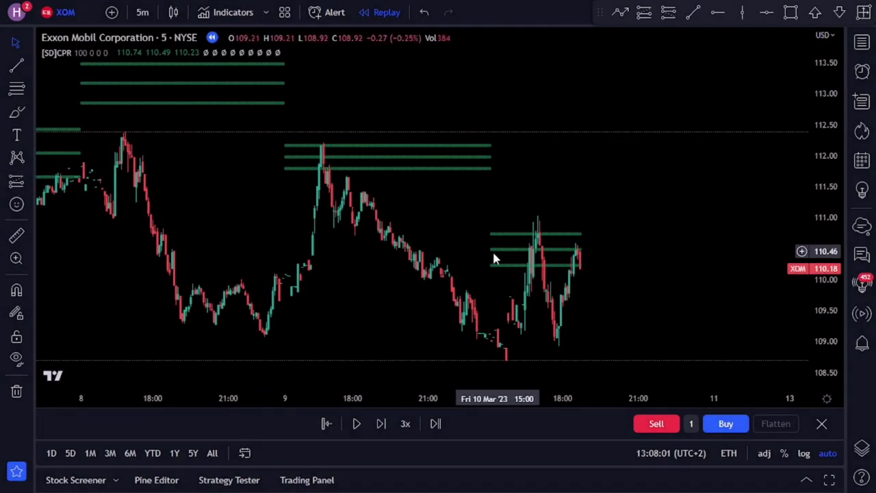
- Zoom the XOM 5-minute chart in on the 10 Mar candles
scroll(415, 273, "up", 4)
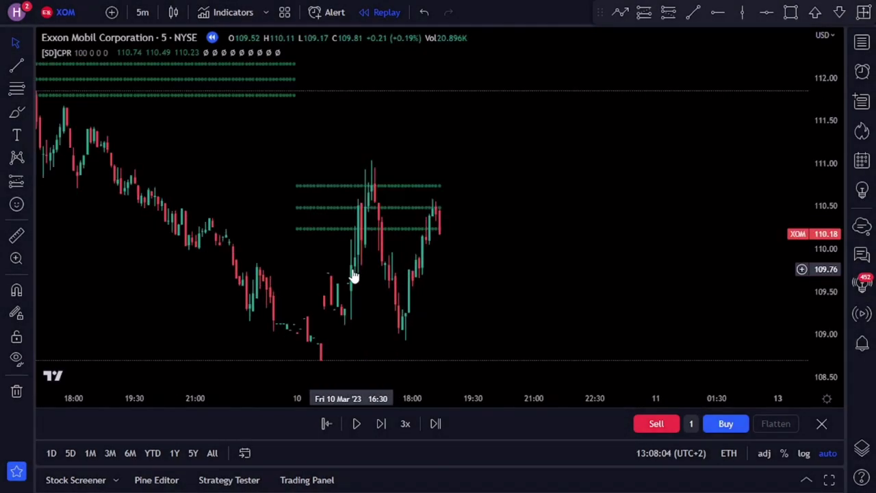
scroll(456, 246, "down", 1)
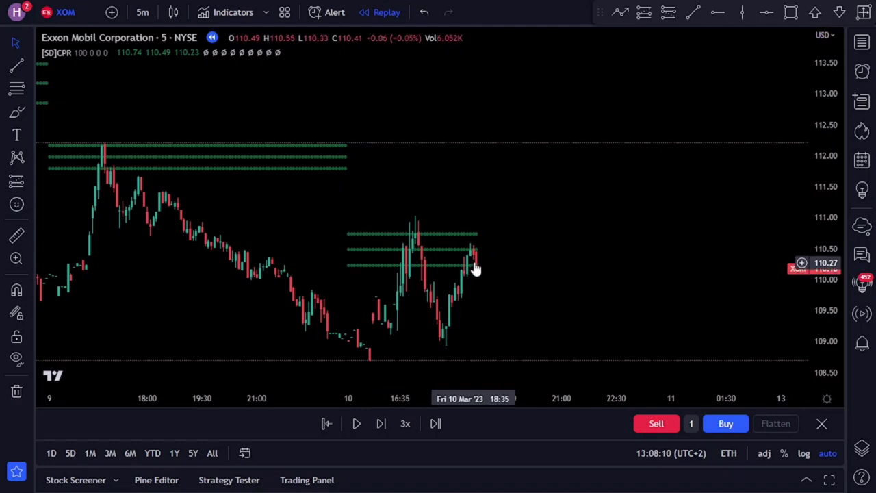
scroll(472, 259, "up", 3)
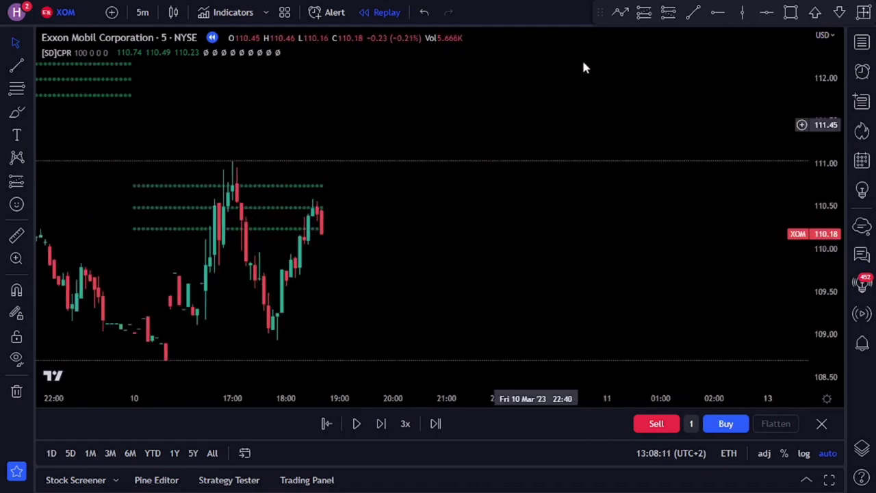
left_click(661, 16)
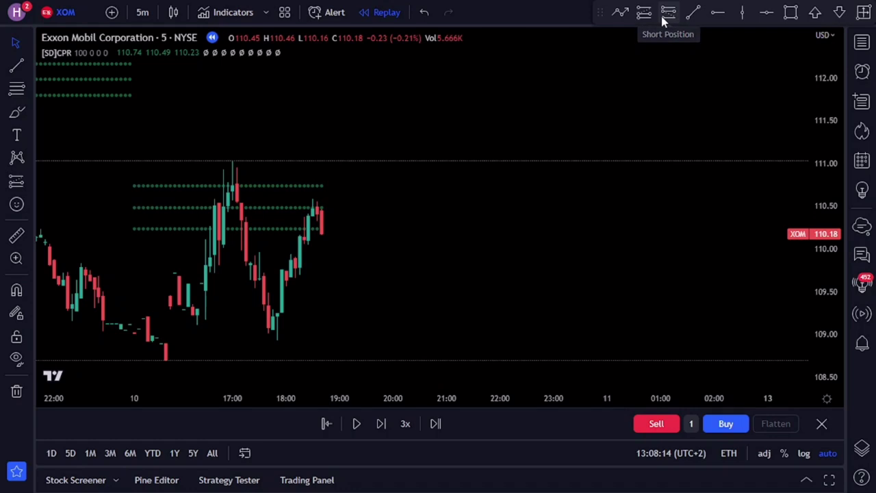
- Place a XOM short at the last candle, stop raised near 111 and target well below entry
left_click(322, 235)
left_click_drag(320, 195, 321, 158)
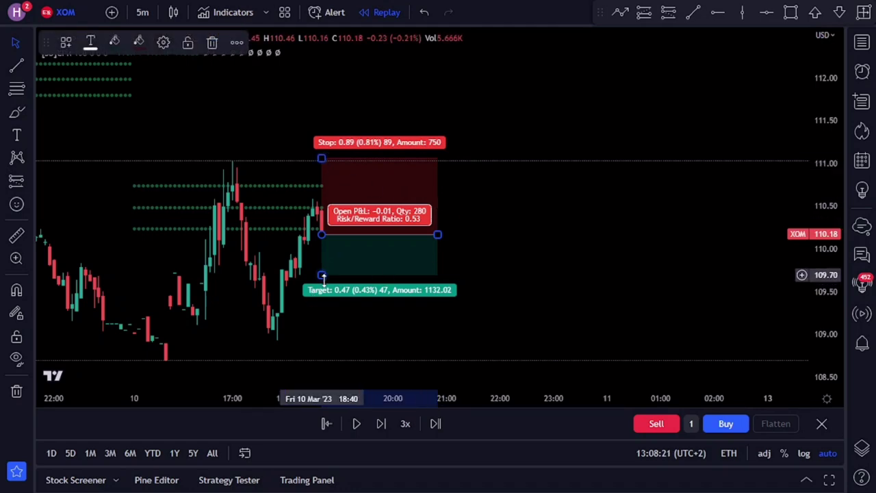
left_click_drag(323, 274, 329, 360)
- Replay until the 1.65 risk/reward short hits target, Closed P&L 1.47 on 280 shares
left_click(363, 423)
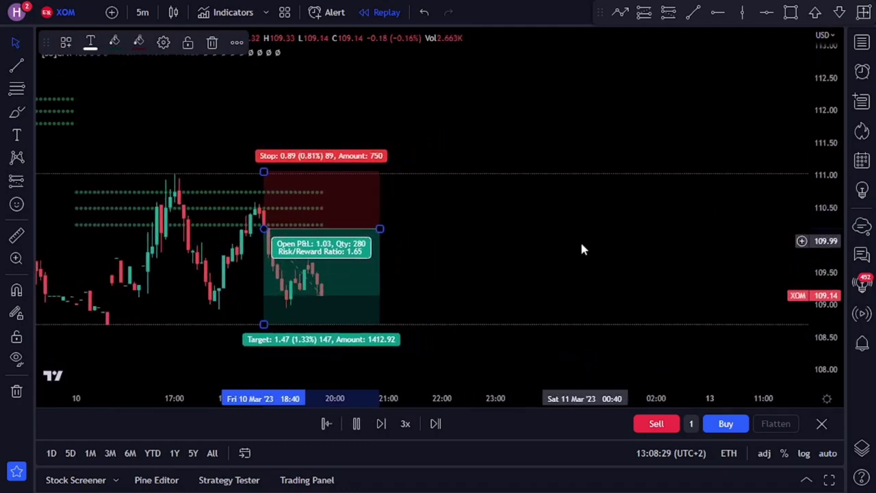
scroll(585, 238, "down", 3)
scroll(612, 241, "down", 2)
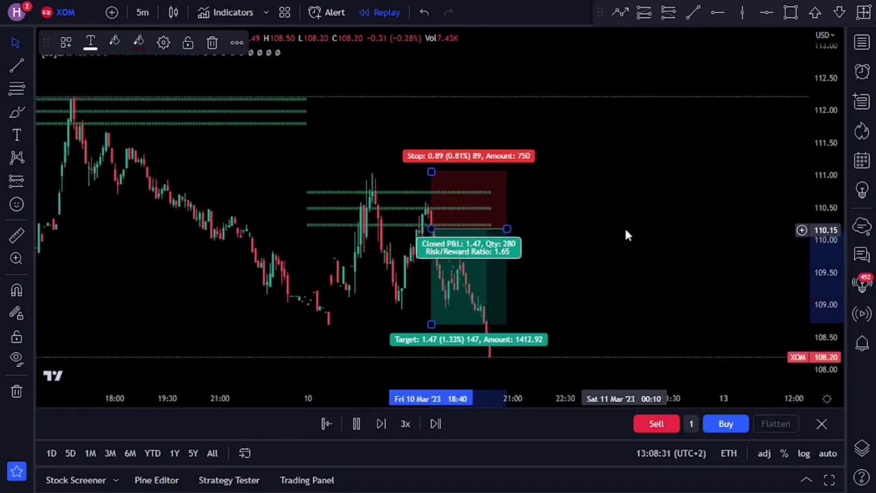
left_click_drag(834, 83, 820, 209)
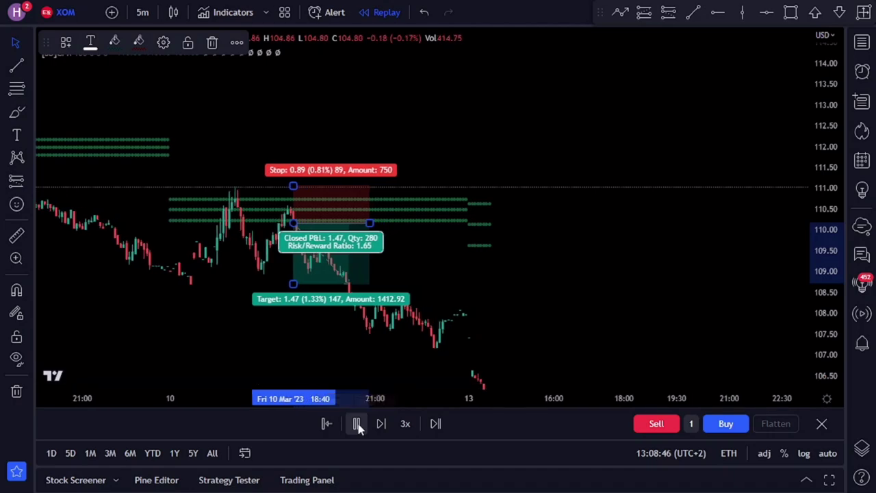
left_click(357, 424)
scroll(577, 264, "left", 10)
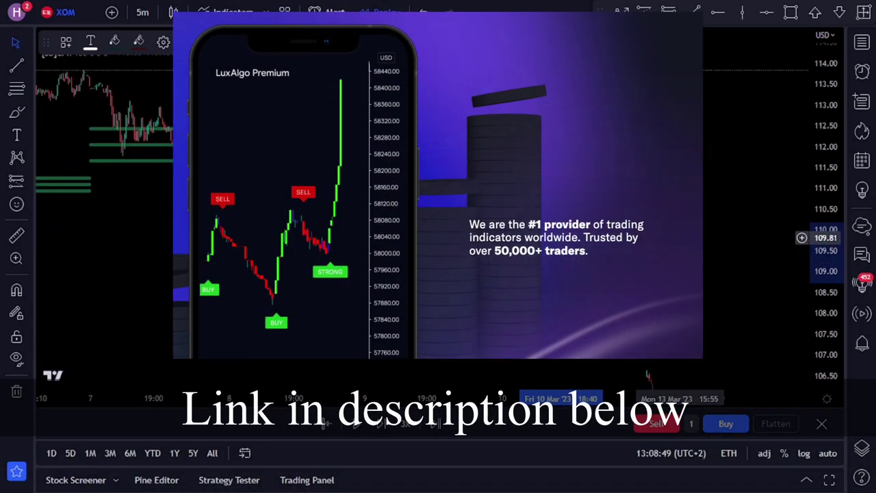
scroll(709, 257, "right", 5)
scroll(513, 230, "right", 2)
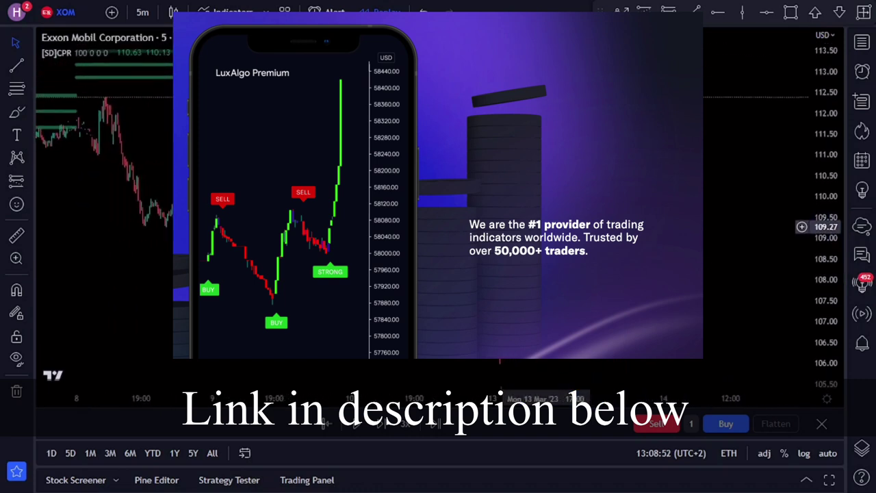